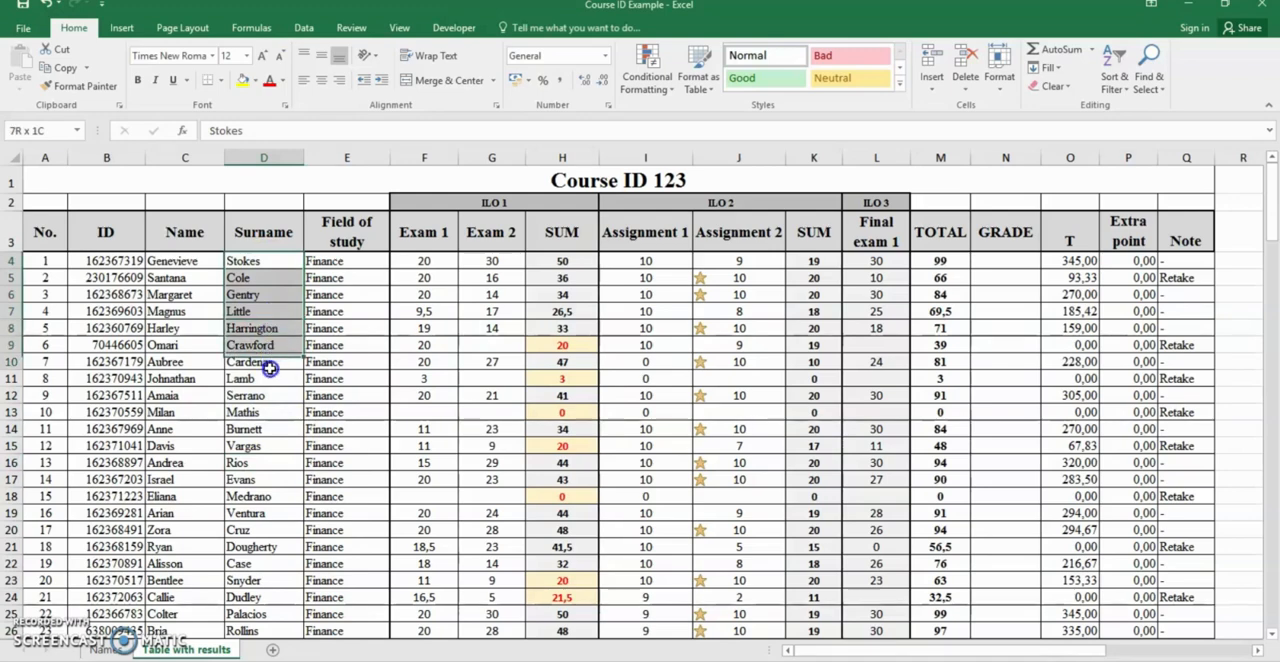
Sort the results table, from the header row down to row 165, by Surname in A to Z order
{"action": "scroll", "coordinate": [317, 511], "scroll_direction": "down", "scroll_amount": 4}
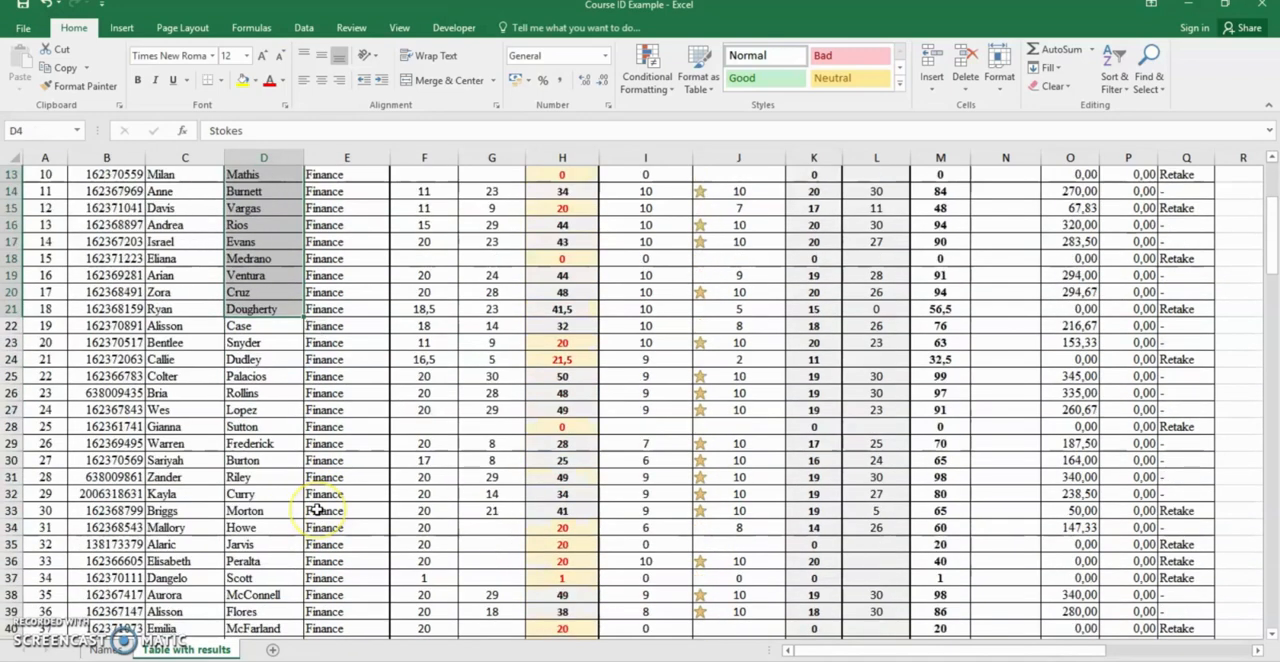
{"action": "scroll", "coordinate": [316, 510], "scroll_direction": "up", "scroll_amount": 4}
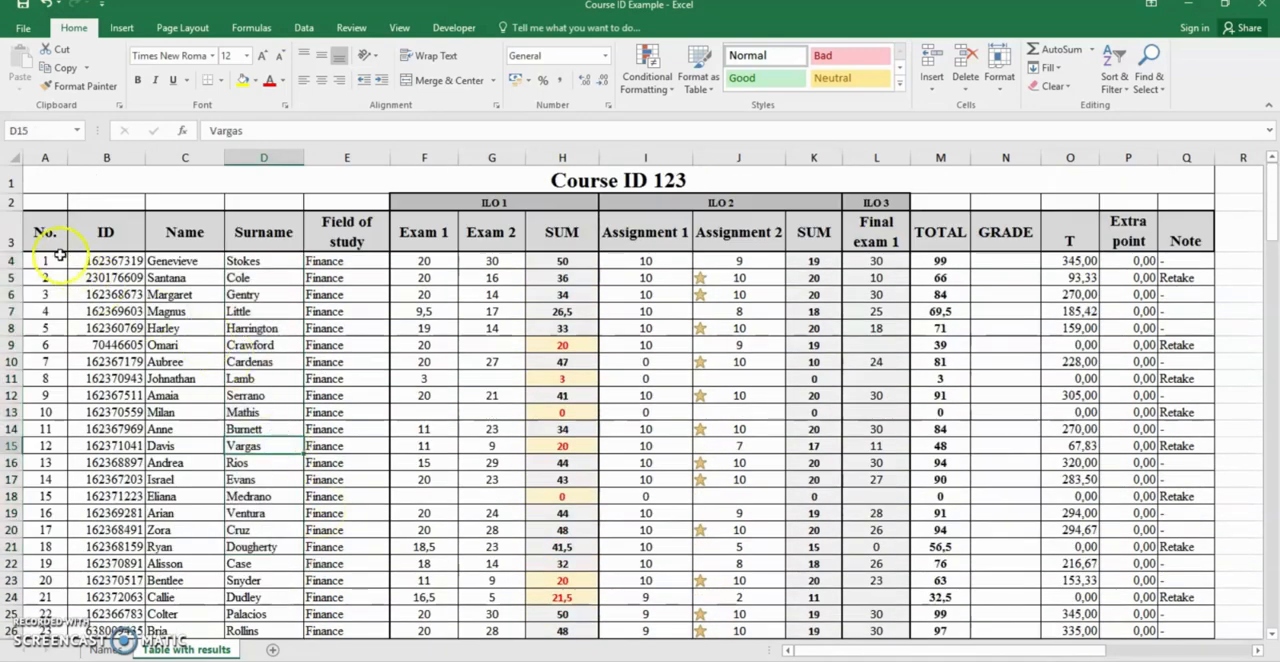
{"action": "left_click_drag", "start_coordinate": [53, 243], "coordinate": [1171, 598]}
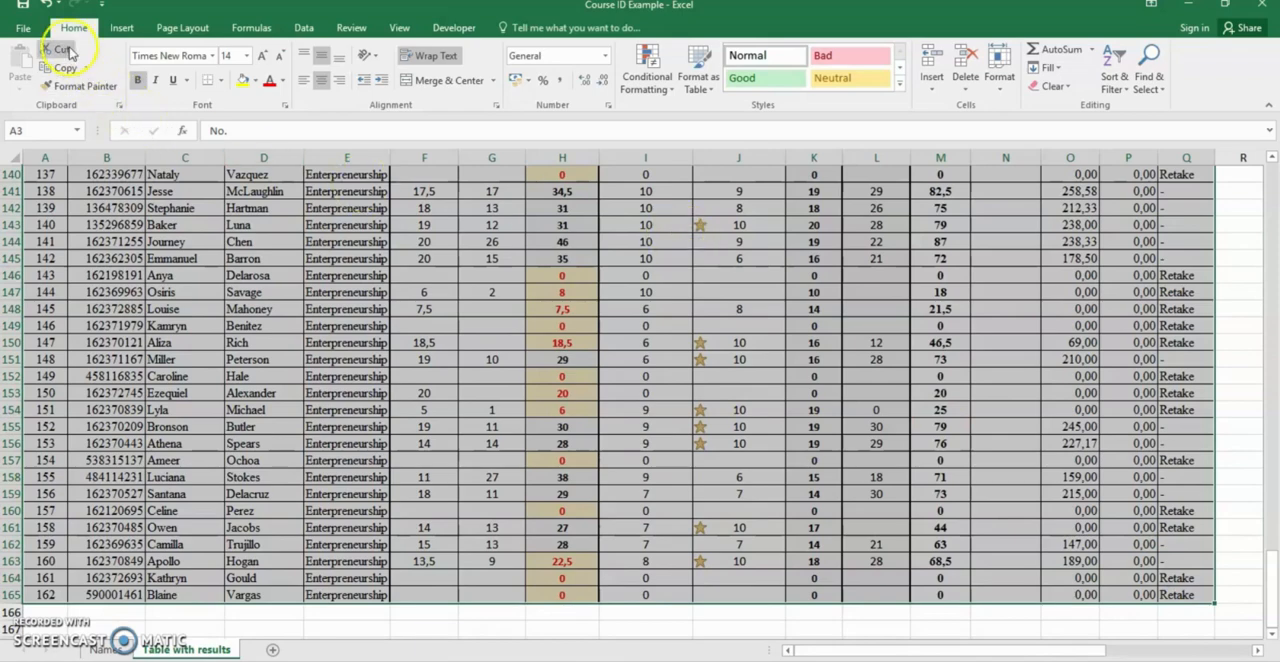
{"action": "left_click", "coordinate": [1122, 92]}
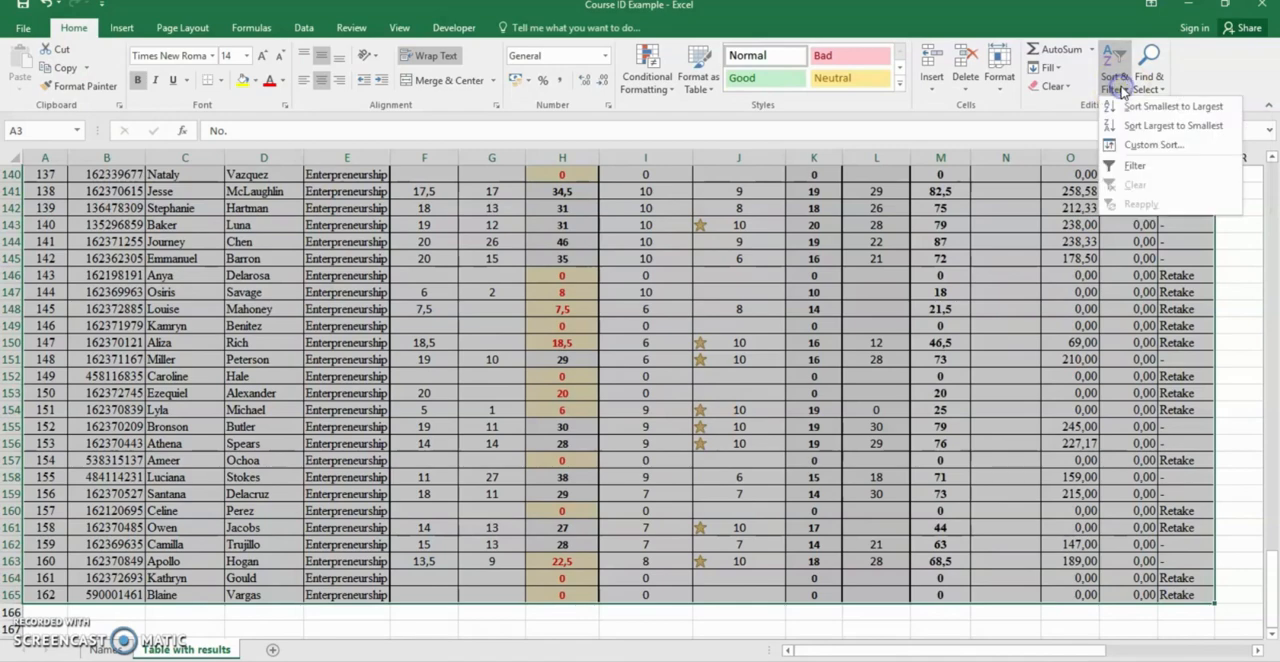
{"action": "left_click", "coordinate": [1155, 146]}
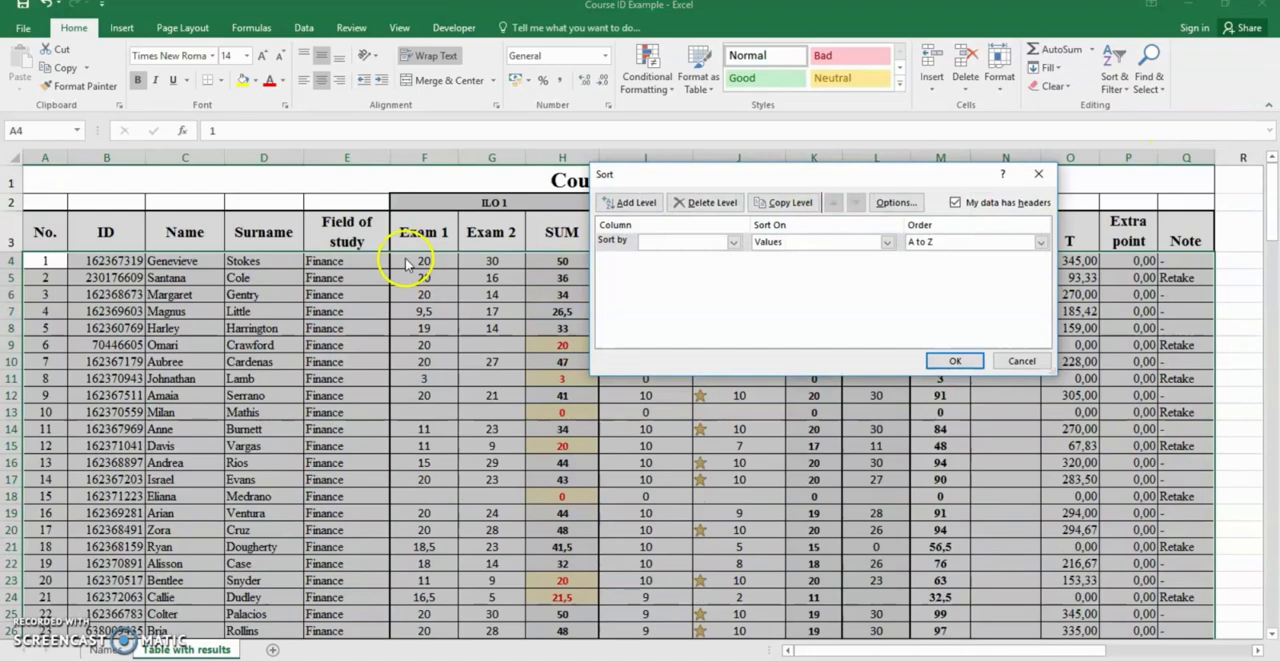
{"action": "left_click", "coordinate": [655, 245]}
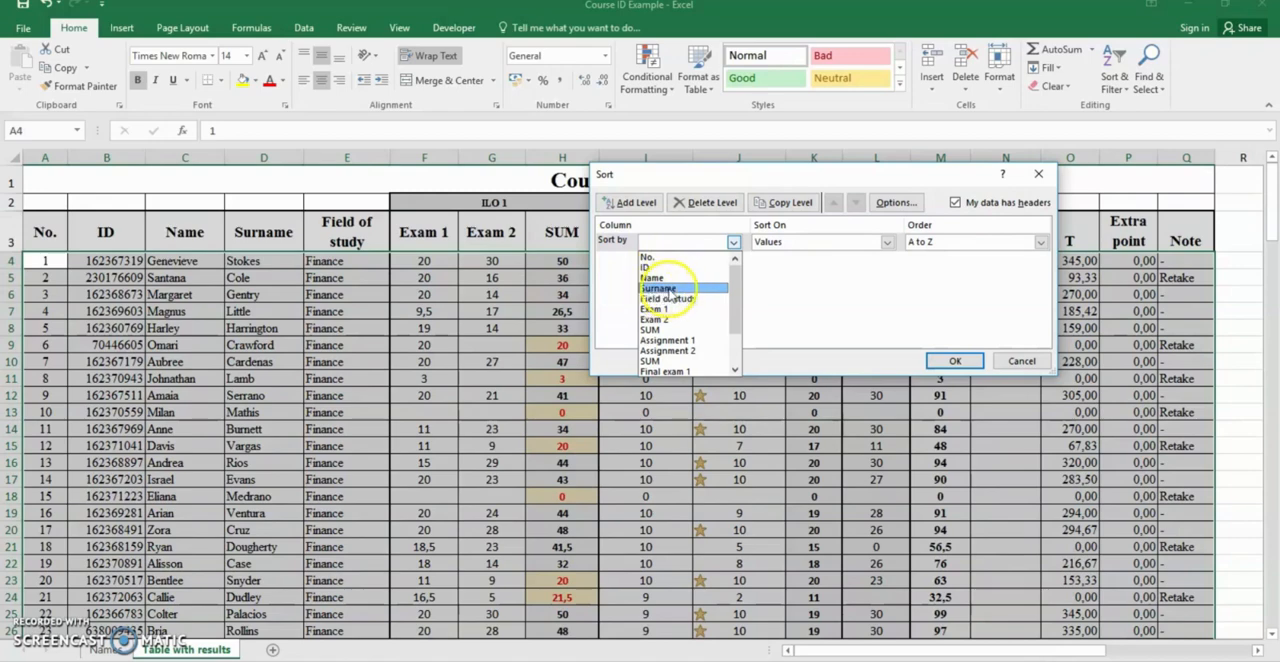
{"action": "left_click", "coordinate": [675, 290]}
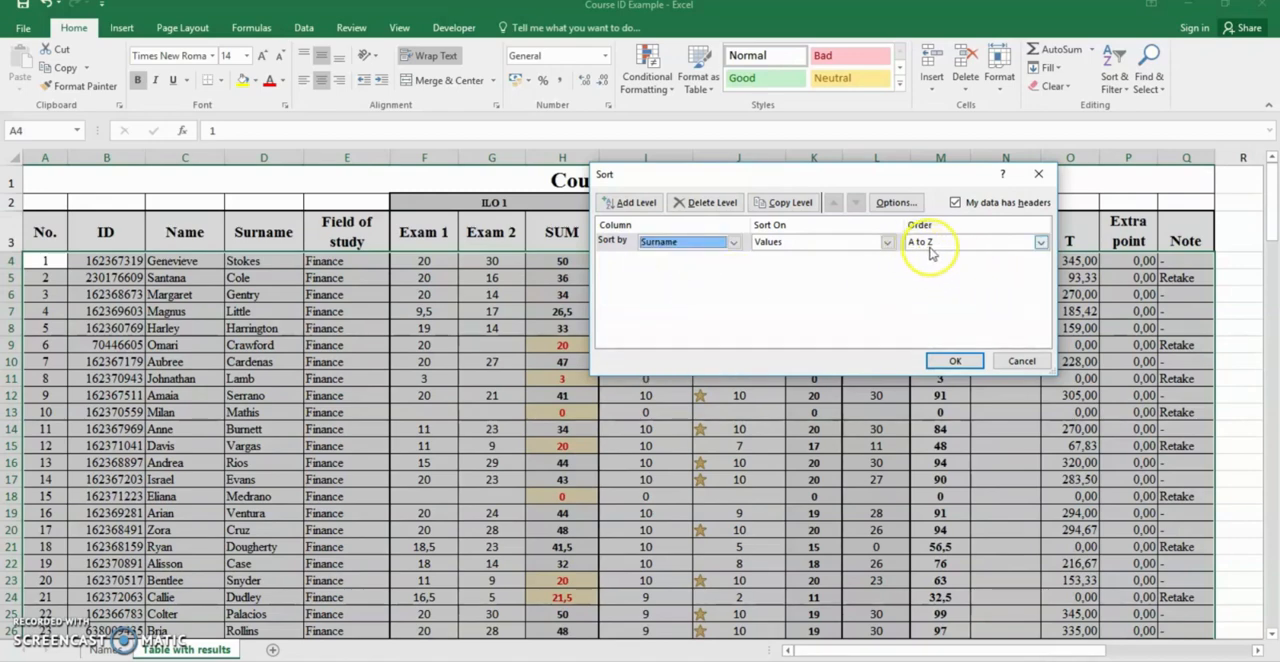
{"action": "left_click", "coordinate": [957, 361]}
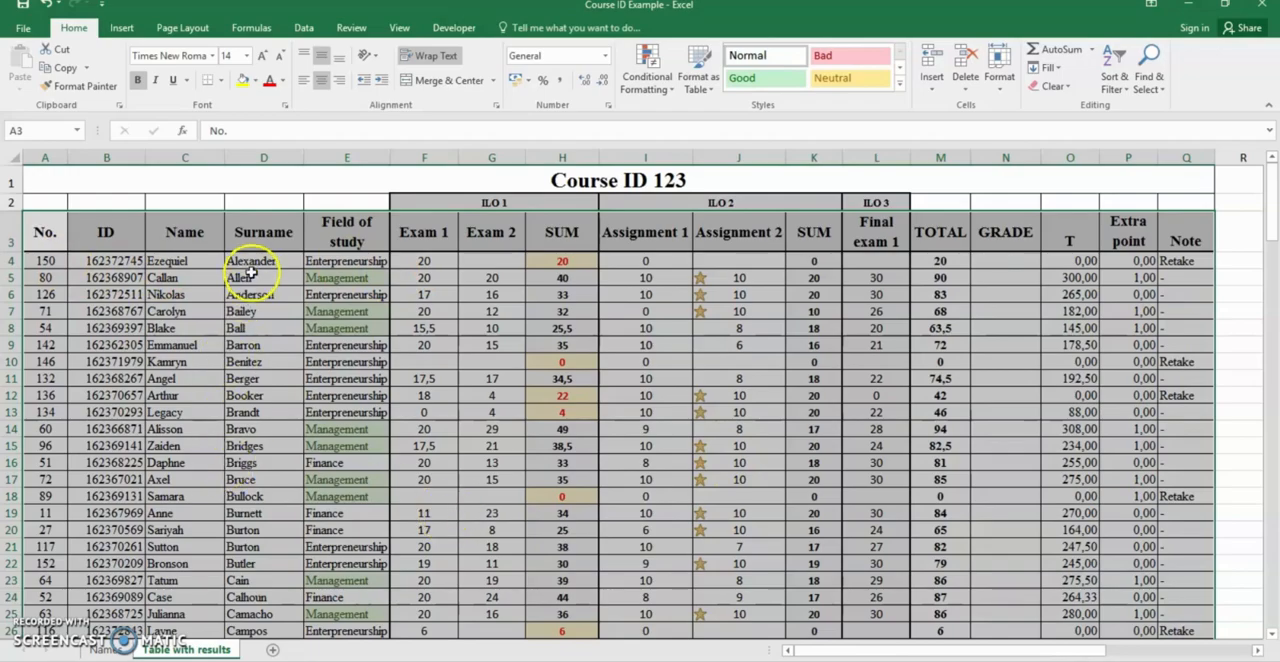
Highlight the Surname column from D4 downward and check the alphabetical order of the entries
{"action": "left_click", "coordinate": [251, 264]}
{"action": "left_click_drag", "start_coordinate": [251, 264], "coordinate": [298, 622]}
{"action": "scroll", "coordinate": [286, 490], "scroll_direction": "up", "scroll_amount": 20}
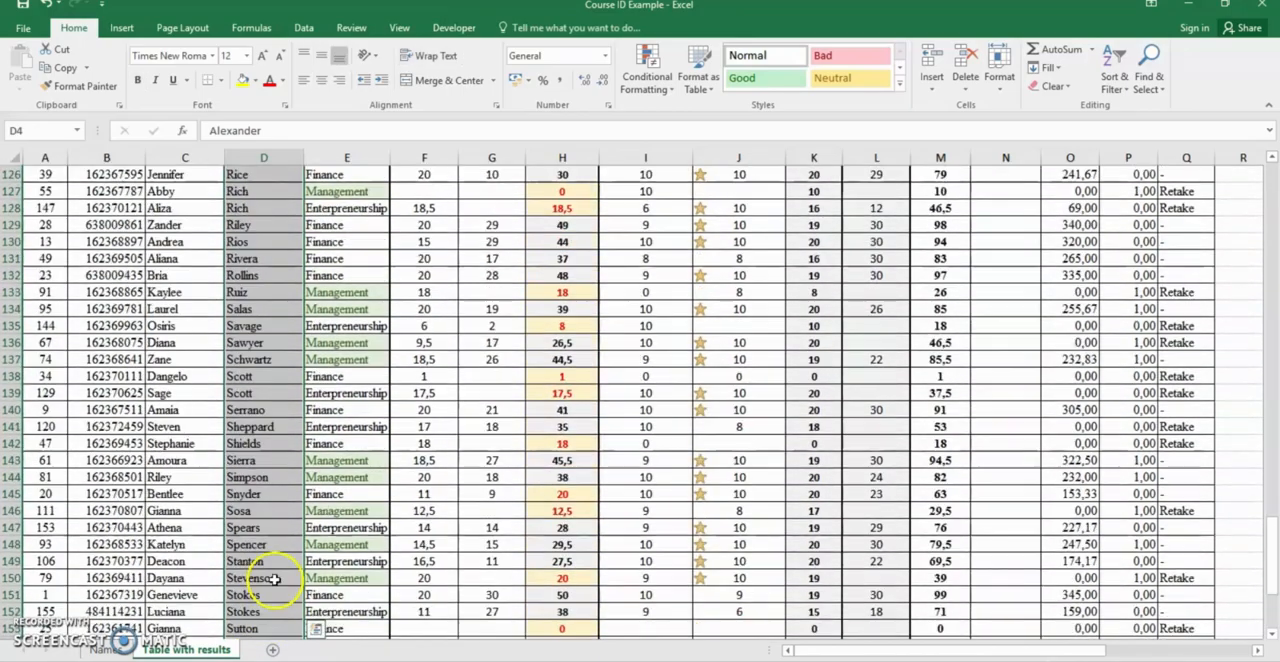
{"action": "scroll", "coordinate": [290, 522], "scroll_direction": "up", "scroll_amount": 20}
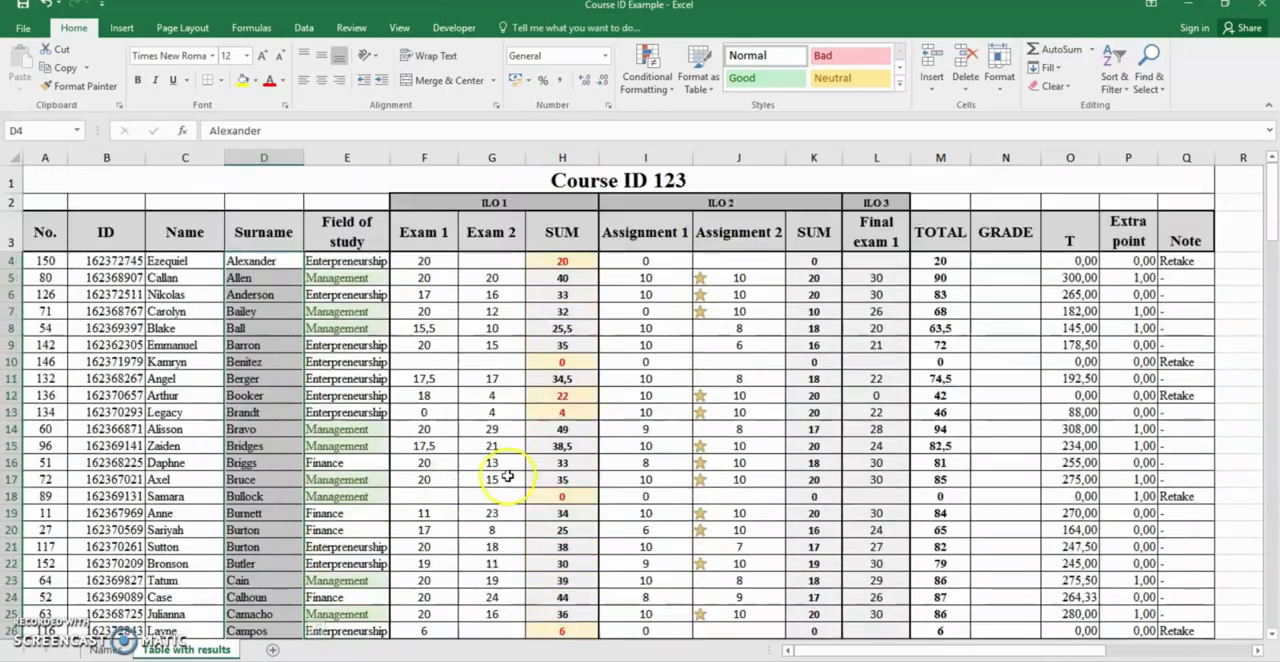
{"action": "left_click", "coordinate": [508, 477]}
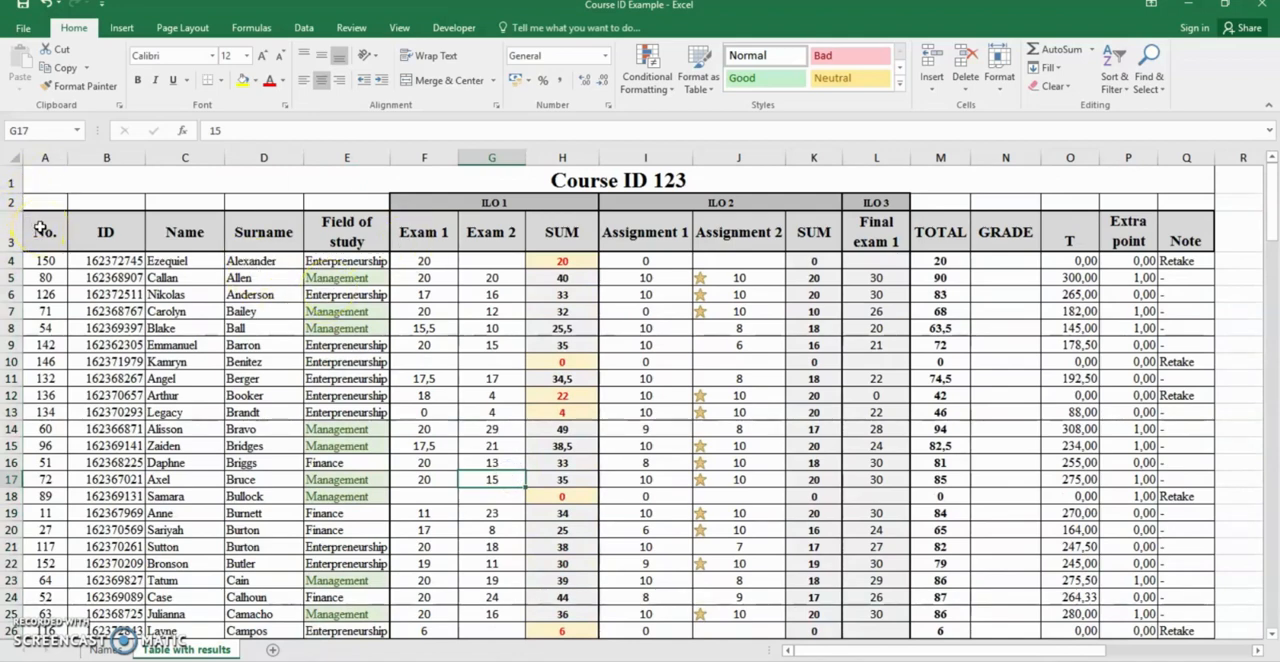
Turn on filtering for the row 3 headers, from No. through Note
{"action": "left_click_drag", "start_coordinate": [46, 234], "coordinate": [1163, 232]}
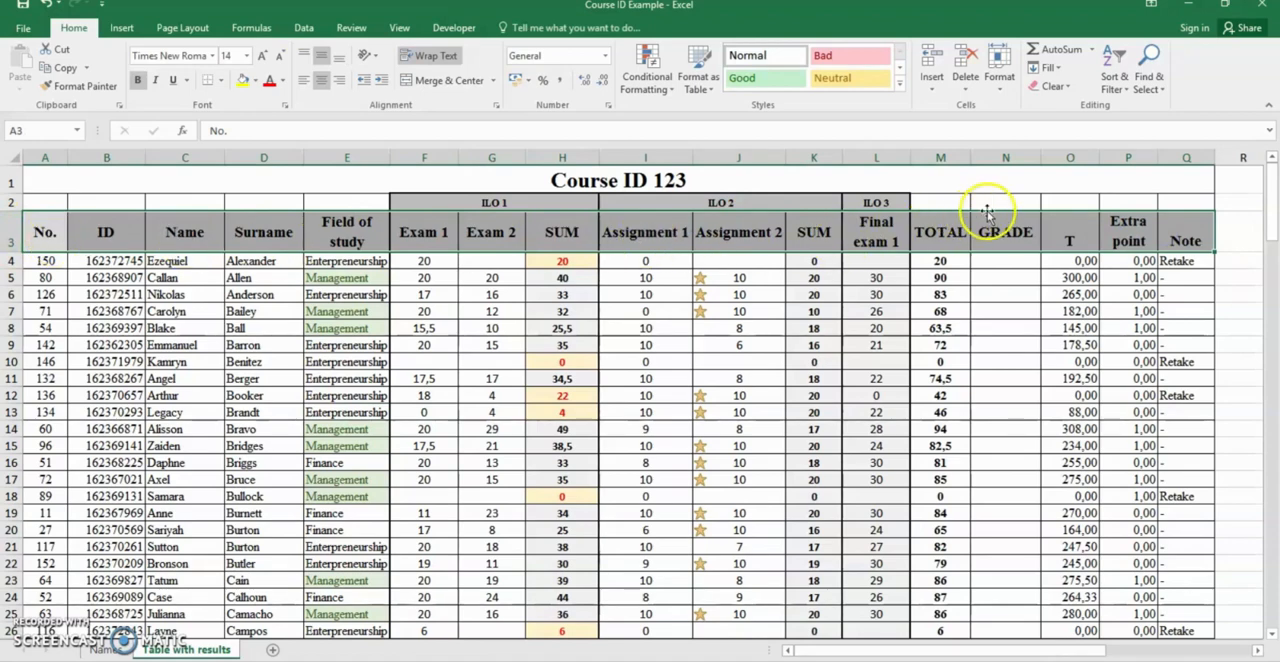
{"action": "left_click", "coordinate": [1121, 86]}
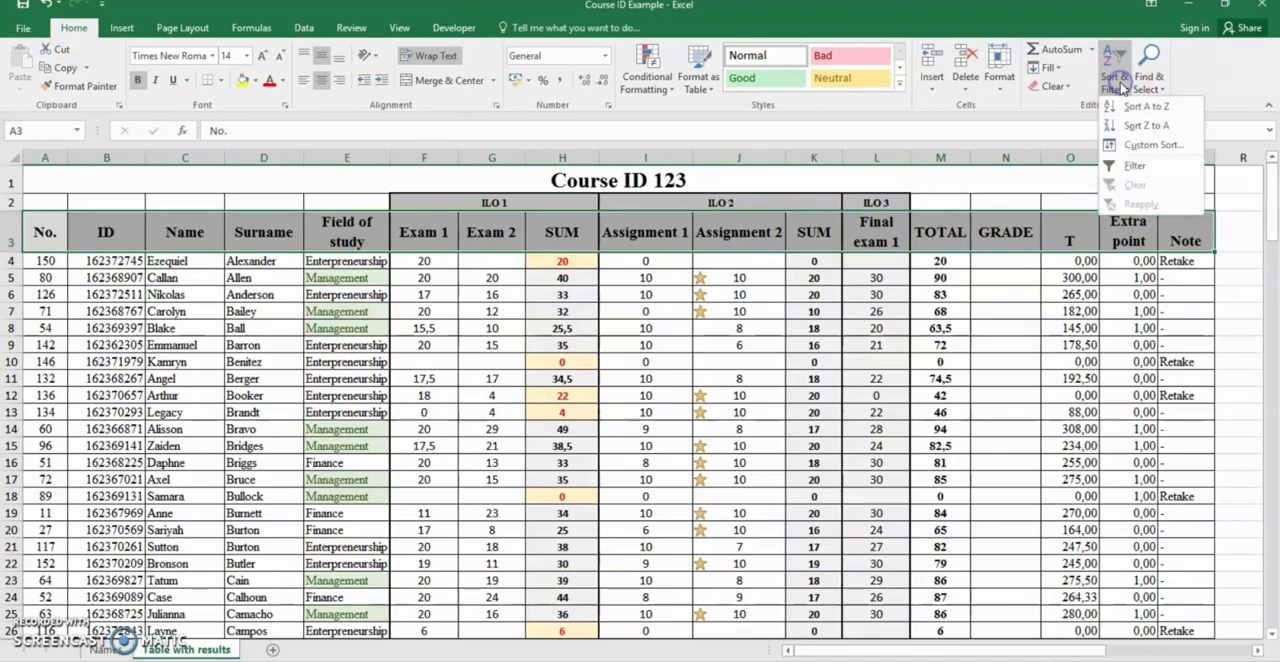
{"action": "left_click", "coordinate": [1144, 170]}
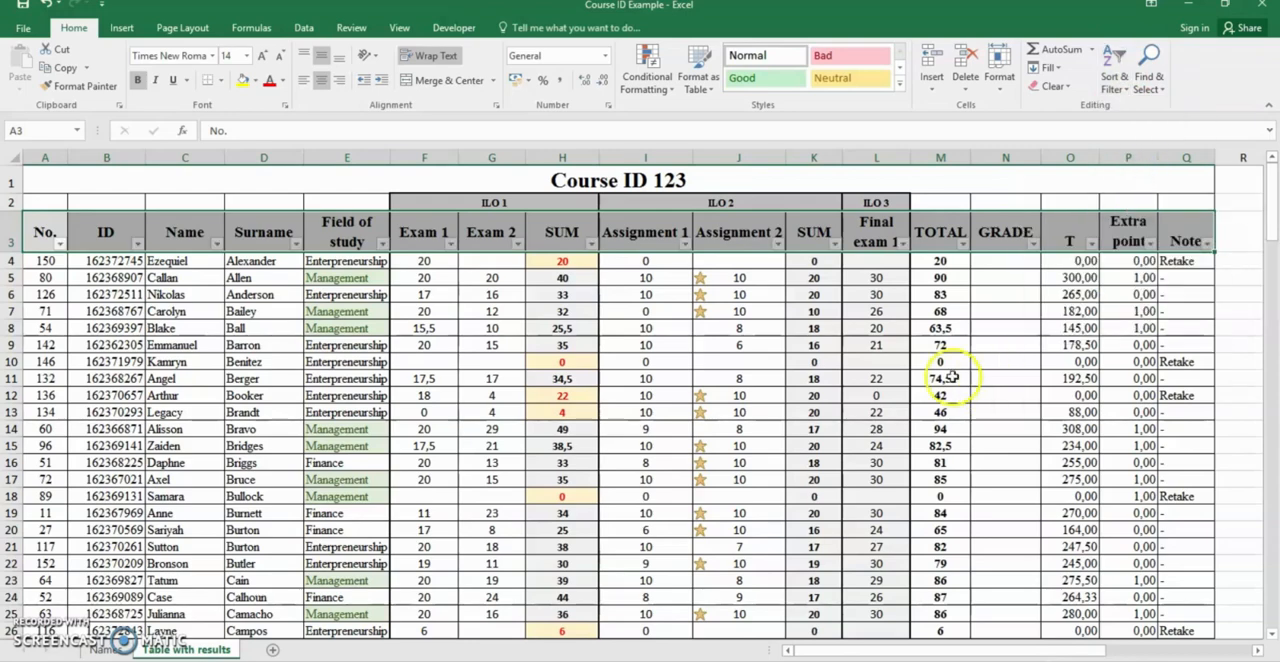
{"action": "left_click", "coordinate": [952, 377]}
{"action": "left_click", "coordinate": [778, 244]}
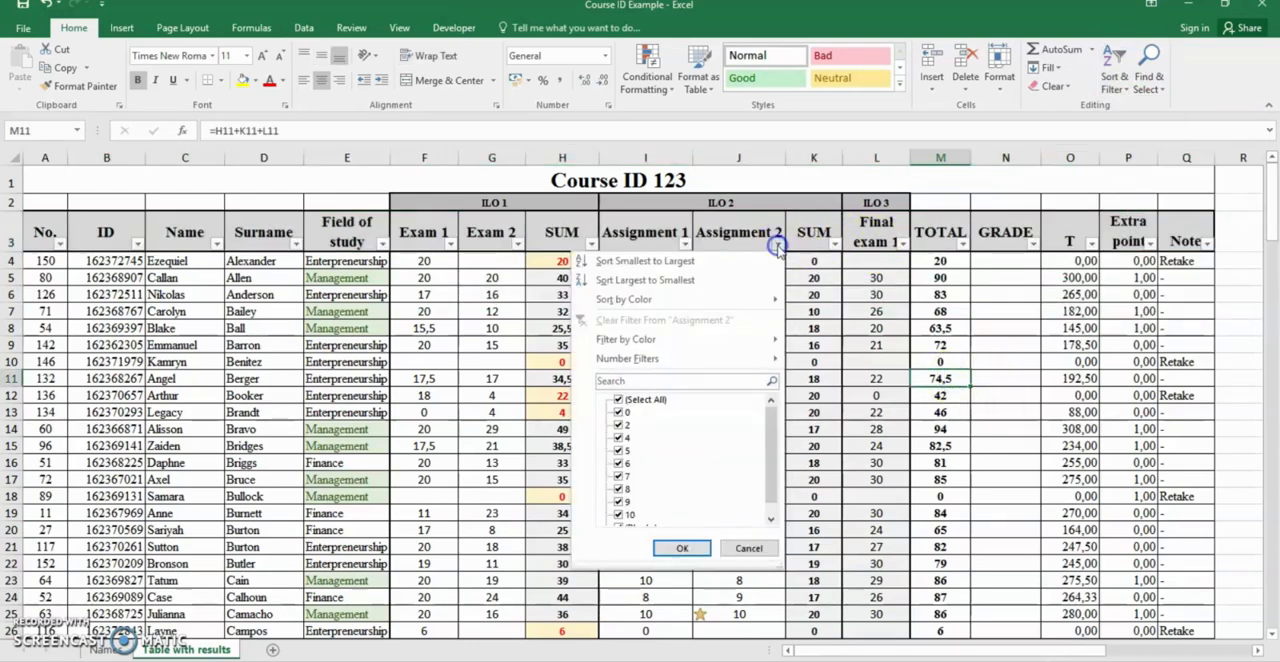
{"action": "left_click", "coordinate": [774, 243]}
{"action": "left_click", "coordinate": [835, 244]}
{"action": "left_click", "coordinate": [835, 244]}
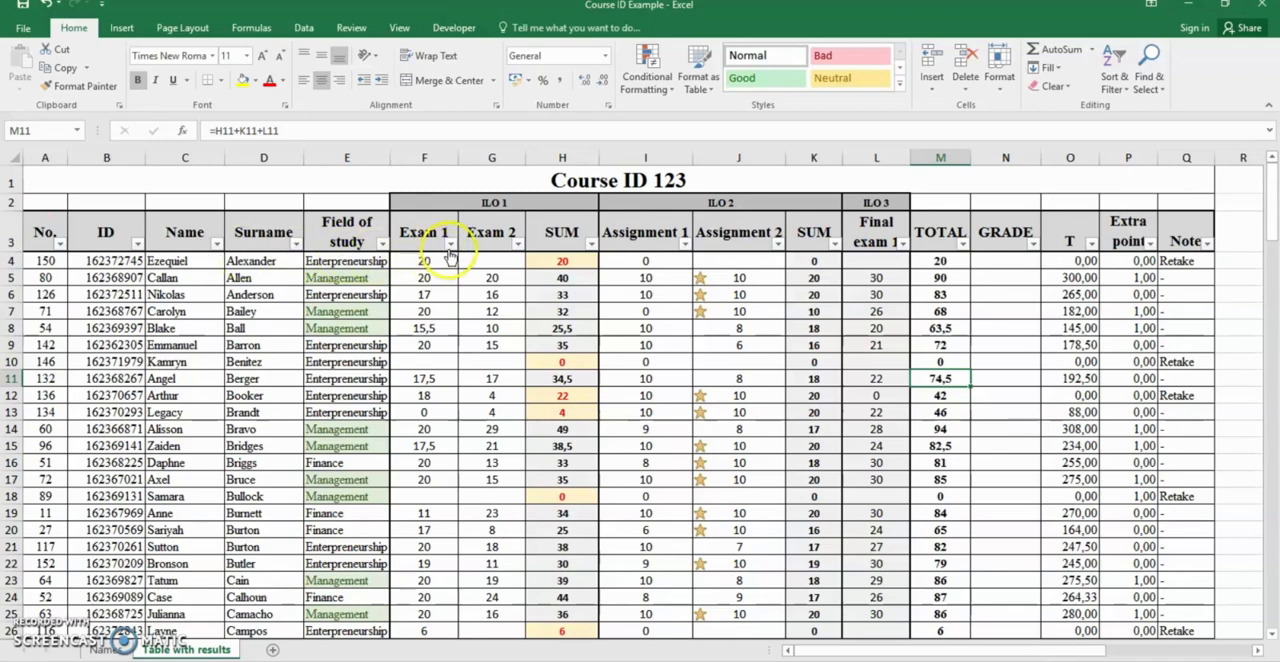
Filter the Exam 1 column to show only scores of 20 and look through the filtered rows
{"action": "left_click", "coordinate": [451, 247]}
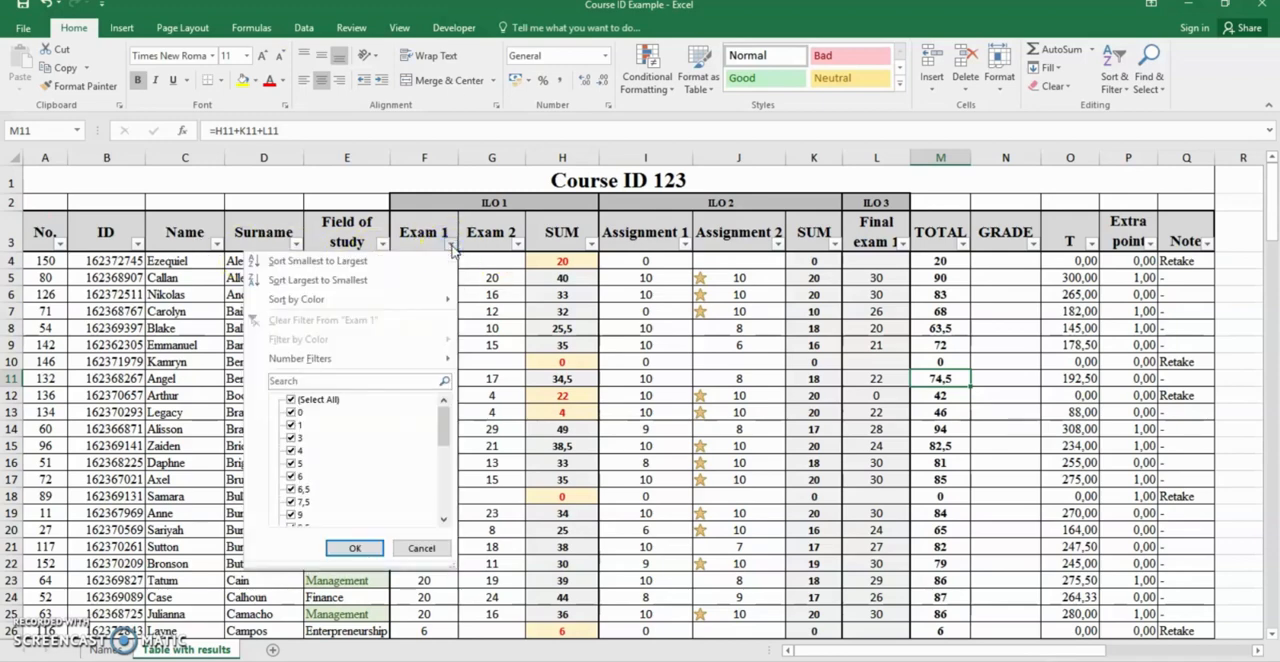
{"action": "left_click", "coordinate": [291, 399]}
{"action": "scroll", "coordinate": [305, 420], "scroll_direction": "down", "scroll_amount": 2}
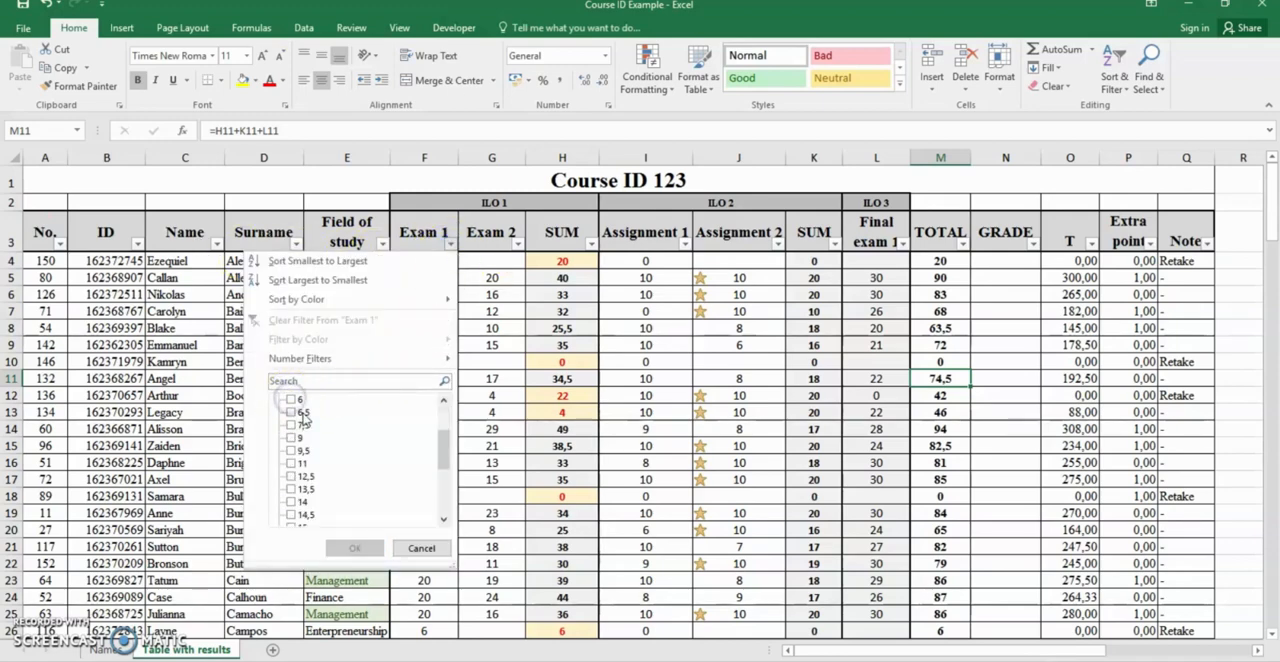
{"action": "scroll", "coordinate": [305, 440], "scroll_direction": "down", "scroll_amount": 4}
{"action": "left_click", "coordinate": [291, 501]}
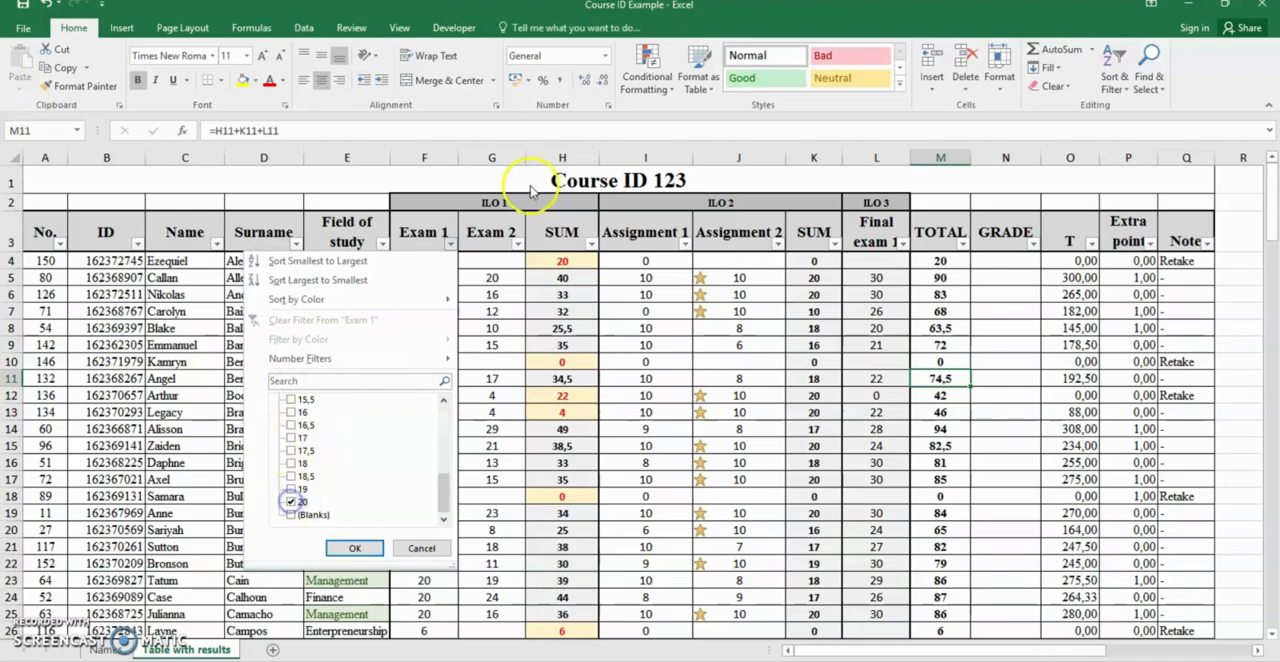
{"action": "left_click", "coordinate": [356, 548]}
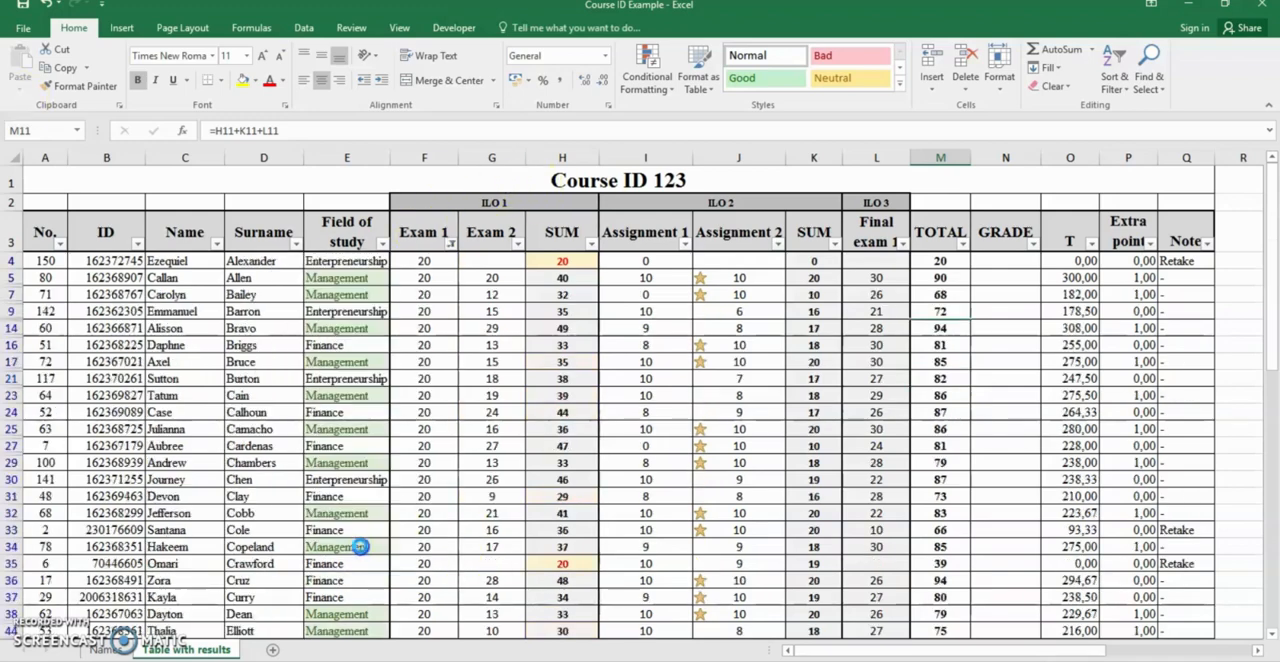
{"action": "scroll", "coordinate": [478, 300], "scroll_direction": "down", "scroll_amount": 4}
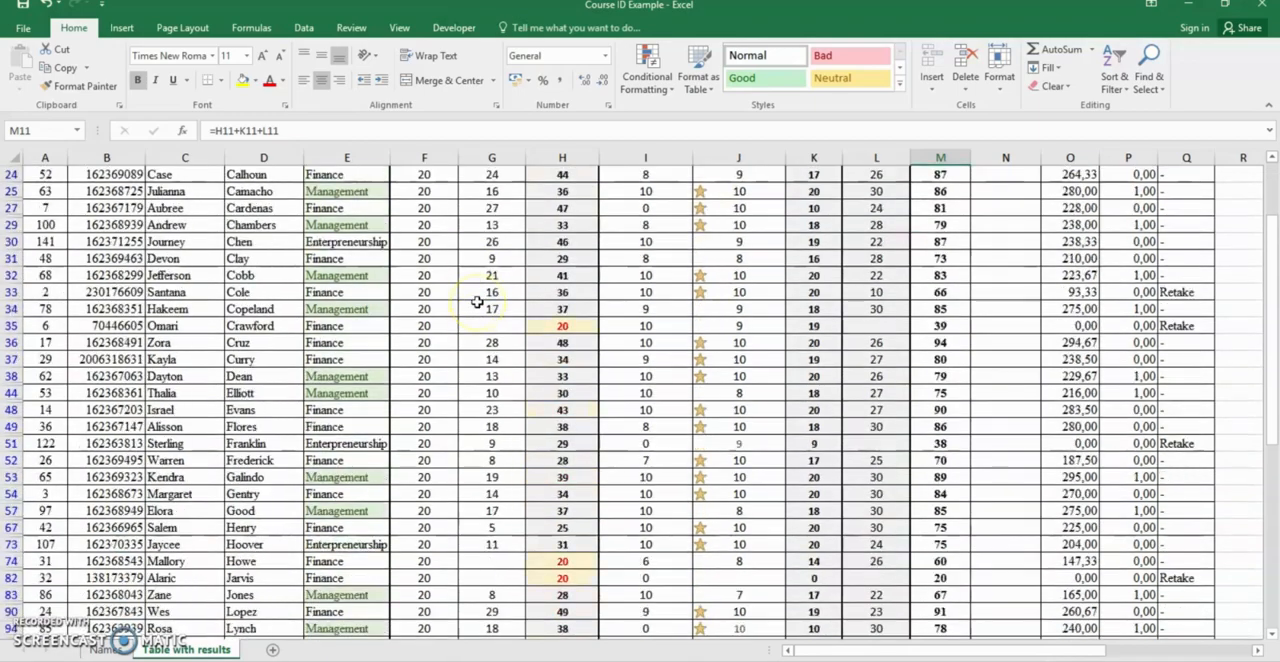
{"action": "scroll", "coordinate": [478, 302], "scroll_direction": "down", "scroll_amount": 15}
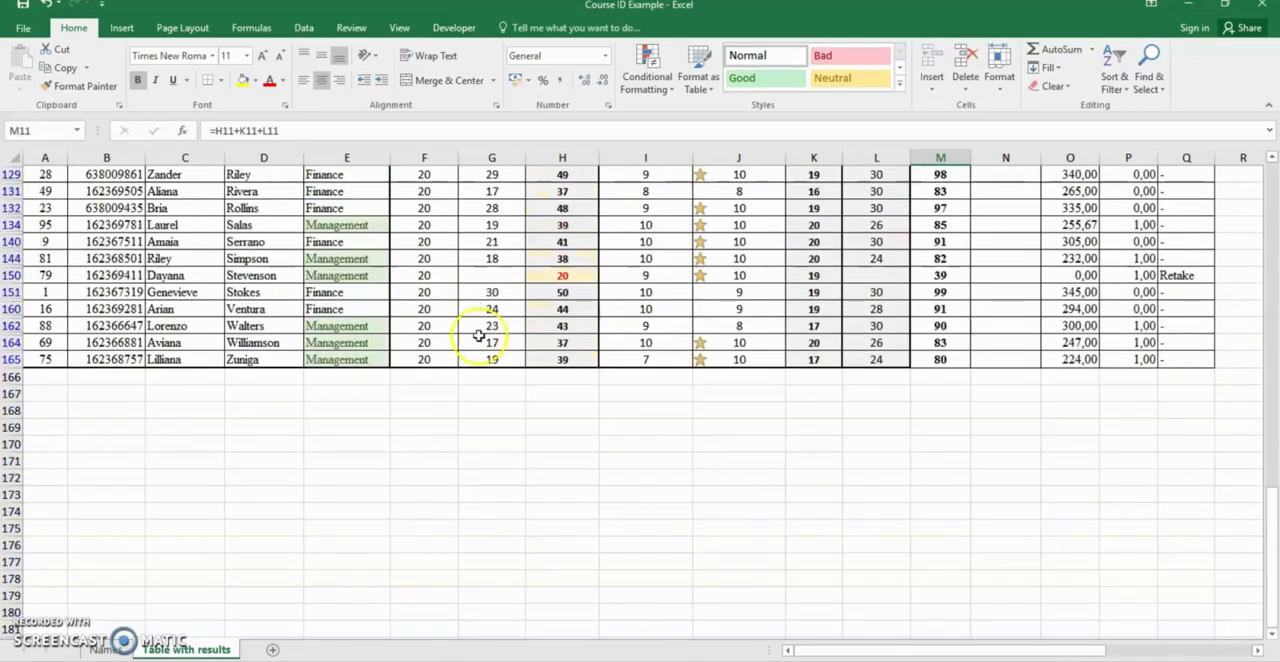
{"action": "scroll", "coordinate": [479, 335], "scroll_direction": "up", "scroll_amount": 18}
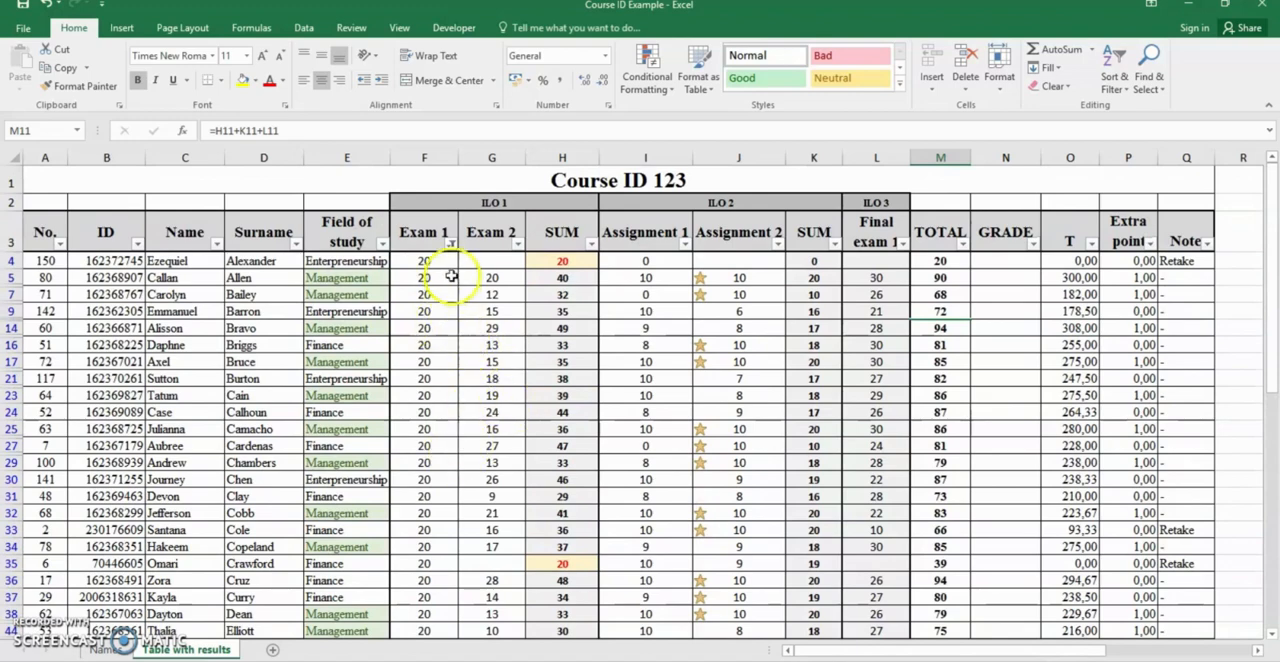
Reset the Exam 1 filter by selecting all of its values
{"action": "left_click", "coordinate": [452, 243]}
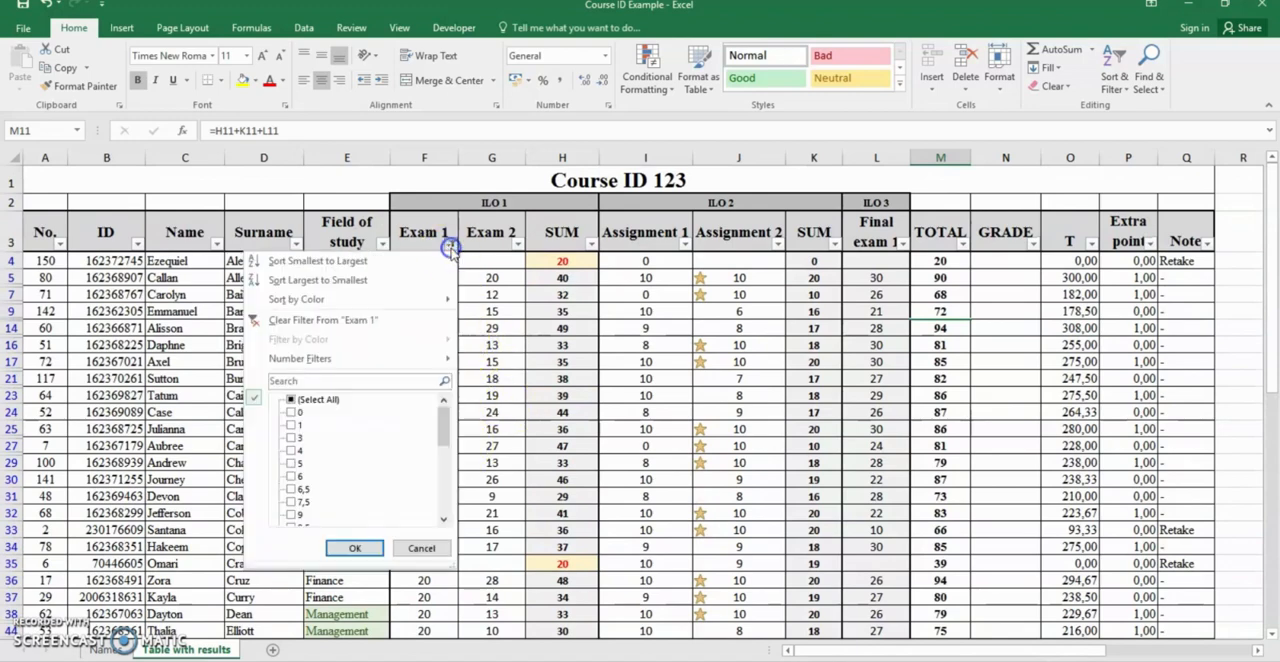
{"action": "left_click", "coordinate": [291, 399]}
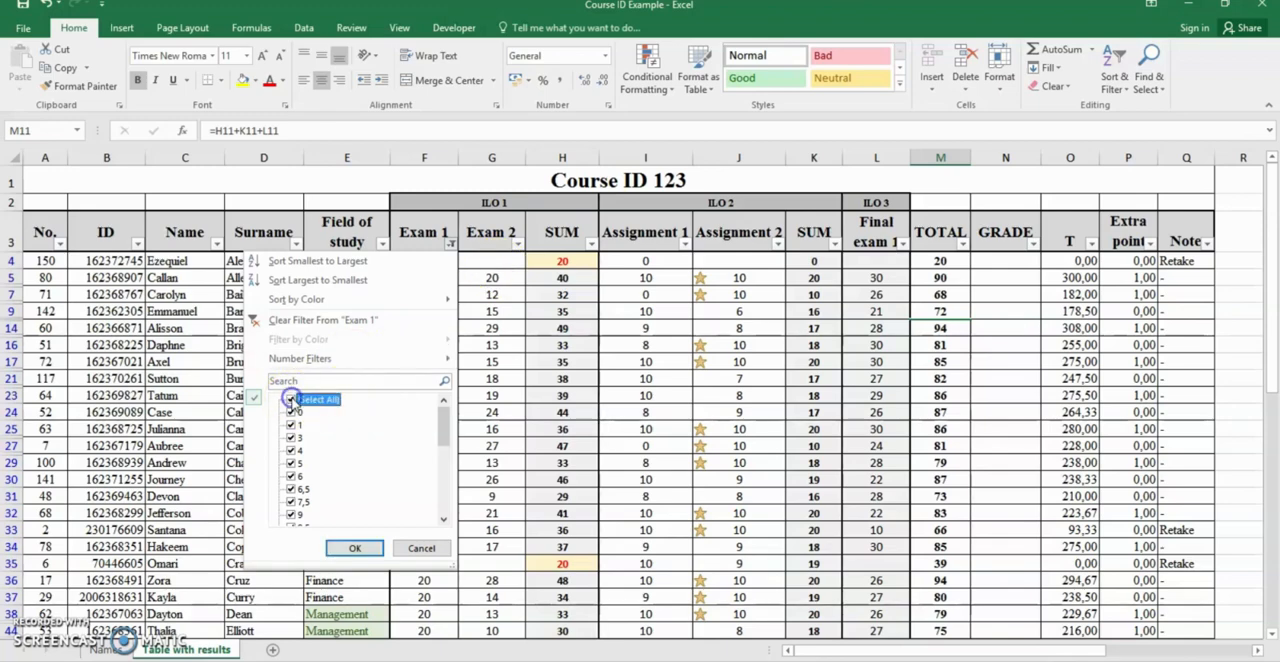
{"action": "left_click", "coordinate": [345, 548]}
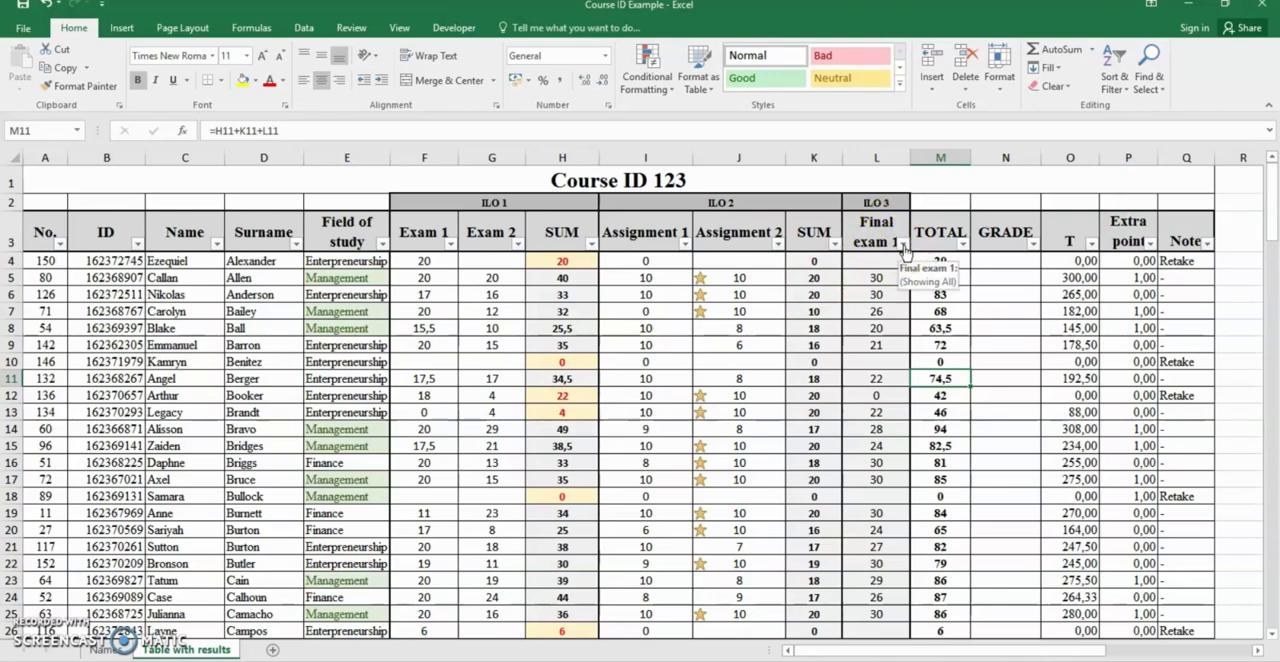
Filter the Final exam 1 column to show only the scores 0, 5, 10, 11 and 12
{"action": "left_click", "coordinate": [903, 244]}
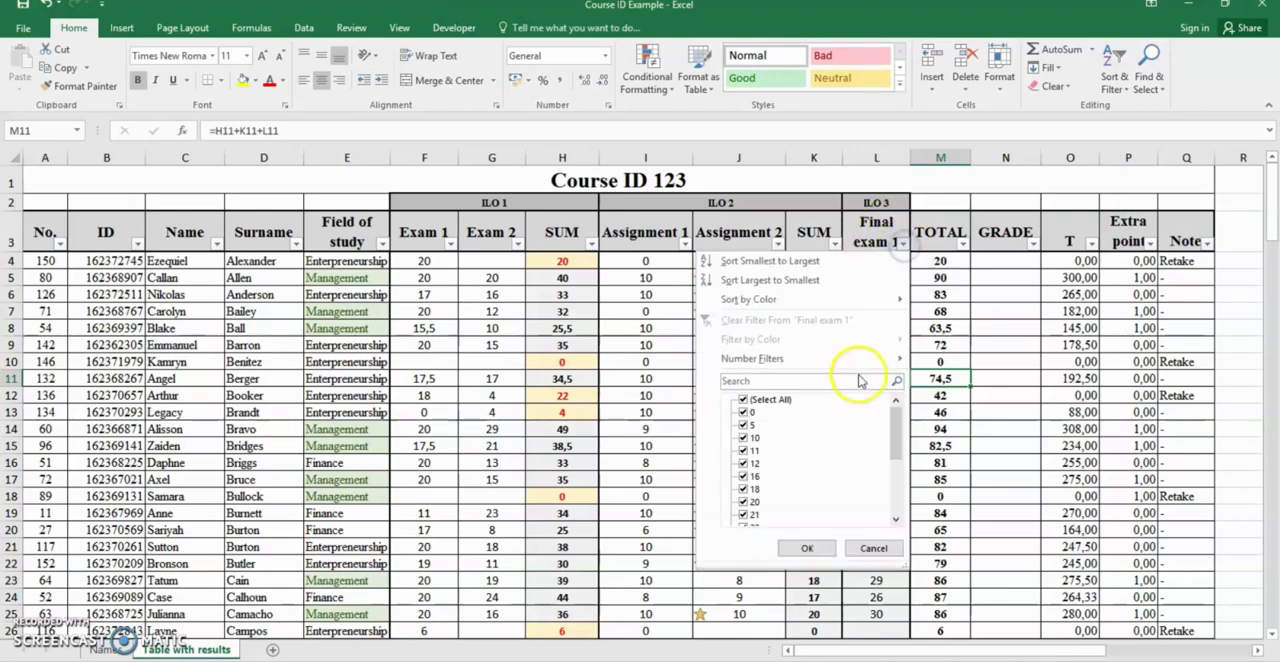
{"action": "left_click", "coordinate": [743, 400]}
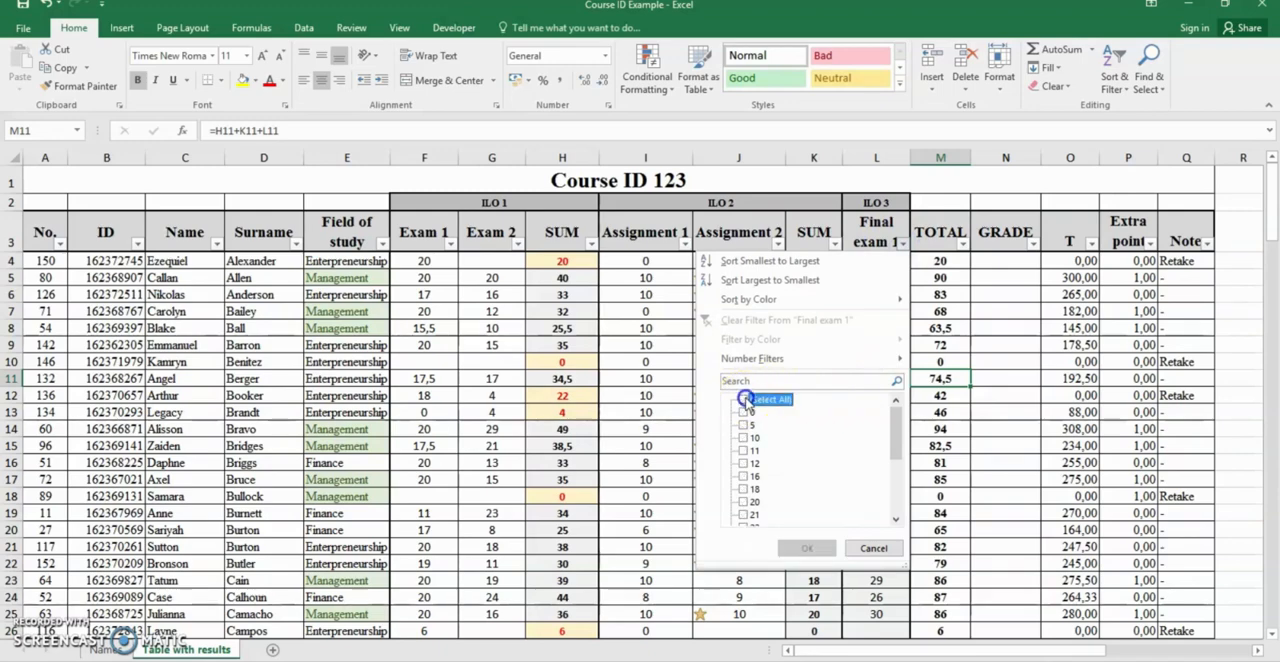
{"action": "left_click", "coordinate": [743, 412]}
{"action": "left_click", "coordinate": [744, 424]}
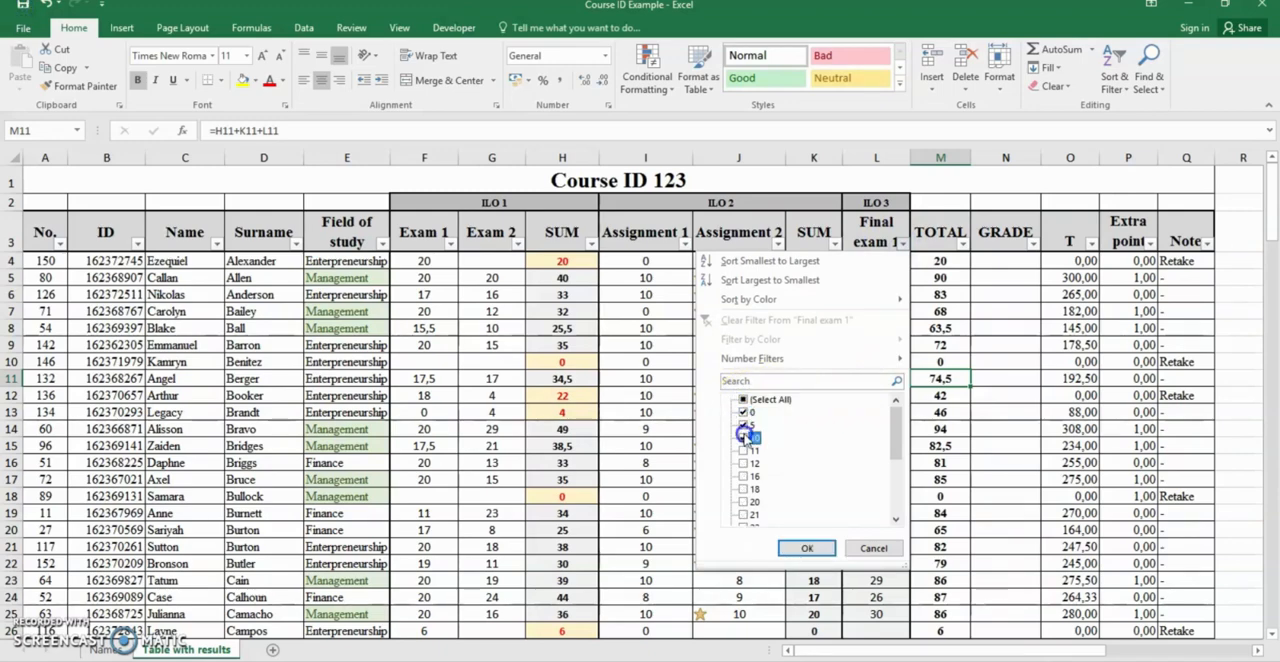
{"action": "left_click", "coordinate": [743, 437]}
{"action": "left_click", "coordinate": [743, 450]}
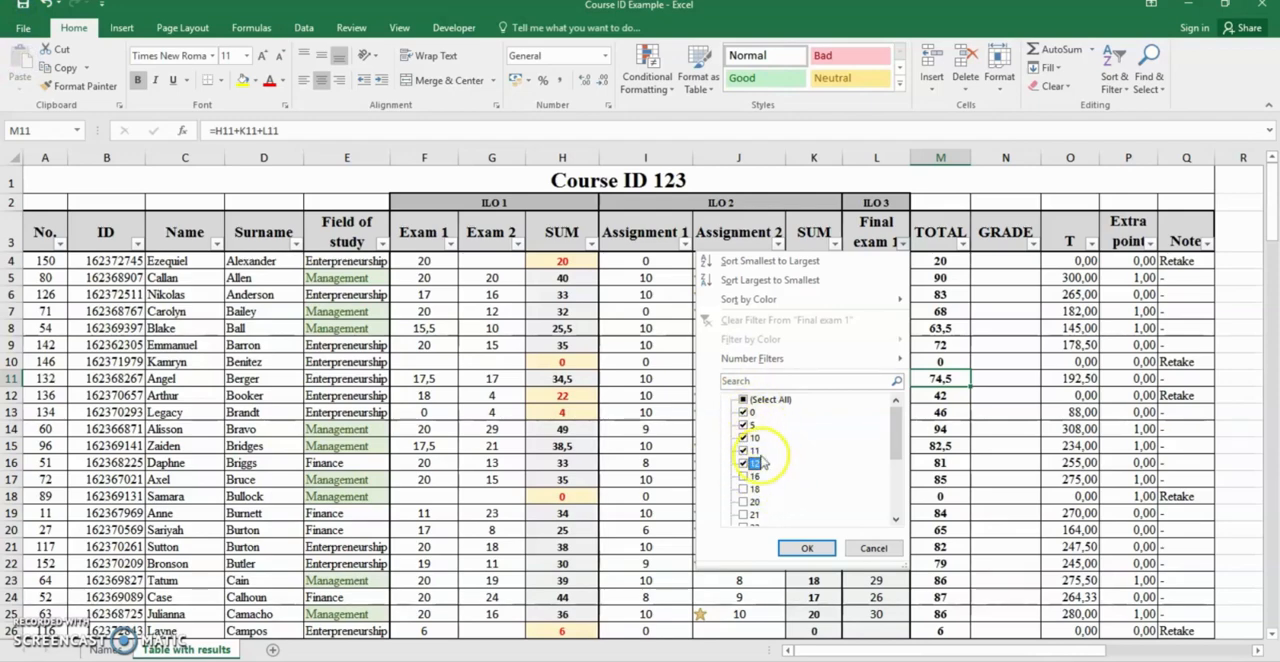
{"action": "left_click", "coordinate": [801, 548]}
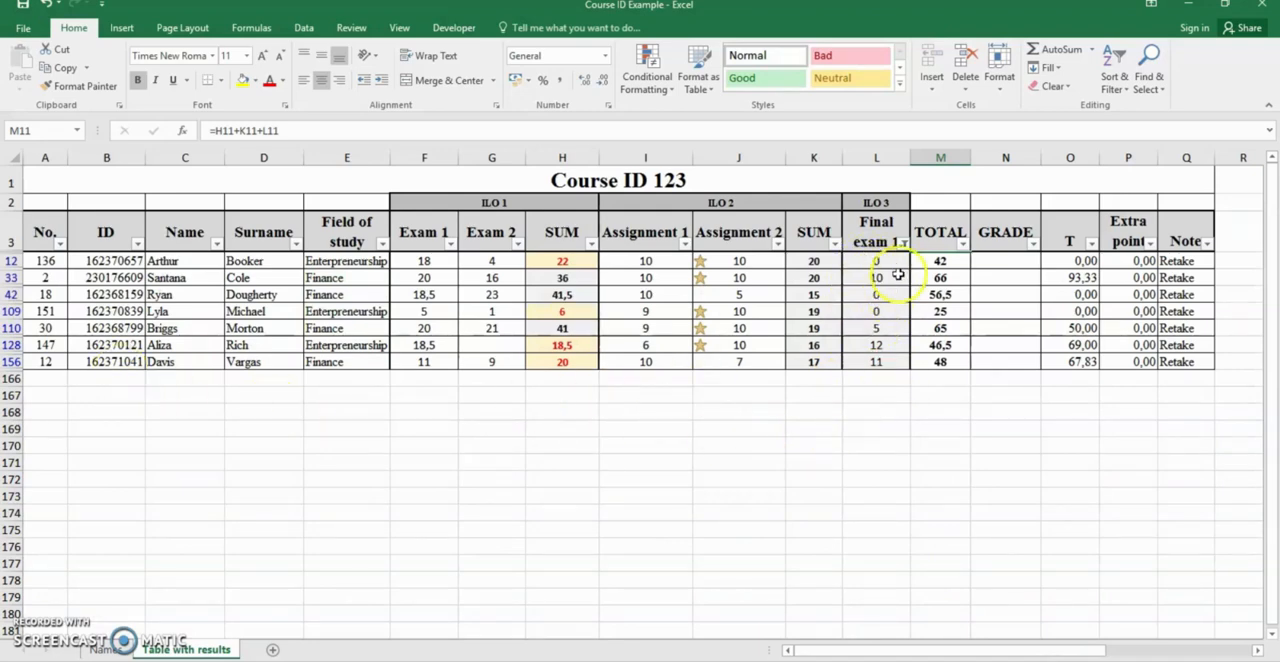
Reset the Final exam 1 filter by selecting all of its values
{"action": "left_click", "coordinate": [903, 244]}
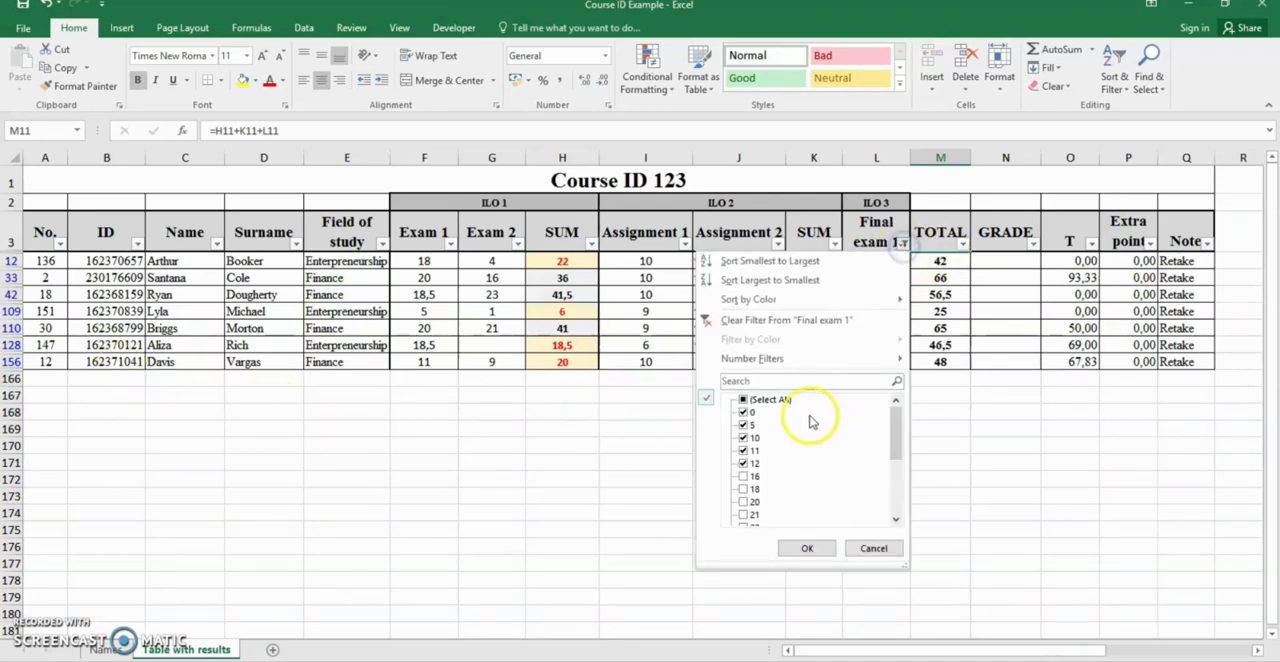
{"action": "left_click", "coordinate": [742, 400]}
{"action": "left_click", "coordinate": [807, 548]}
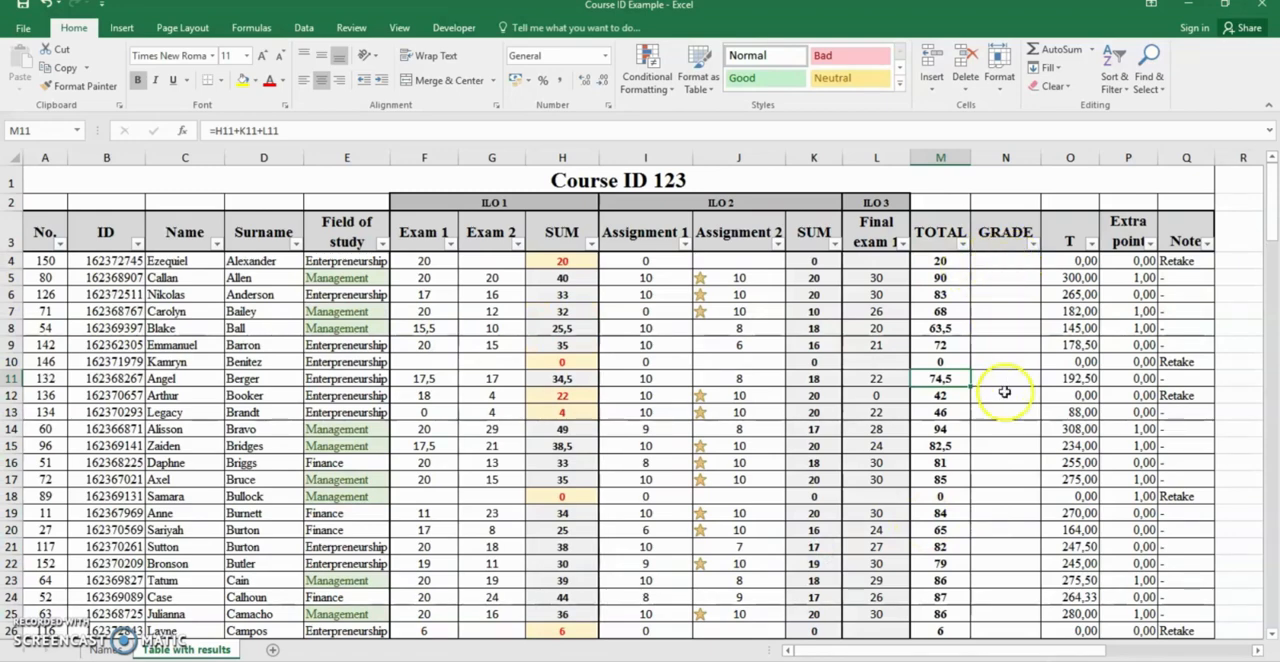
Filter the TOTAL column to show only the totals from 90 to 99
{"action": "left_click", "coordinate": [963, 244]}
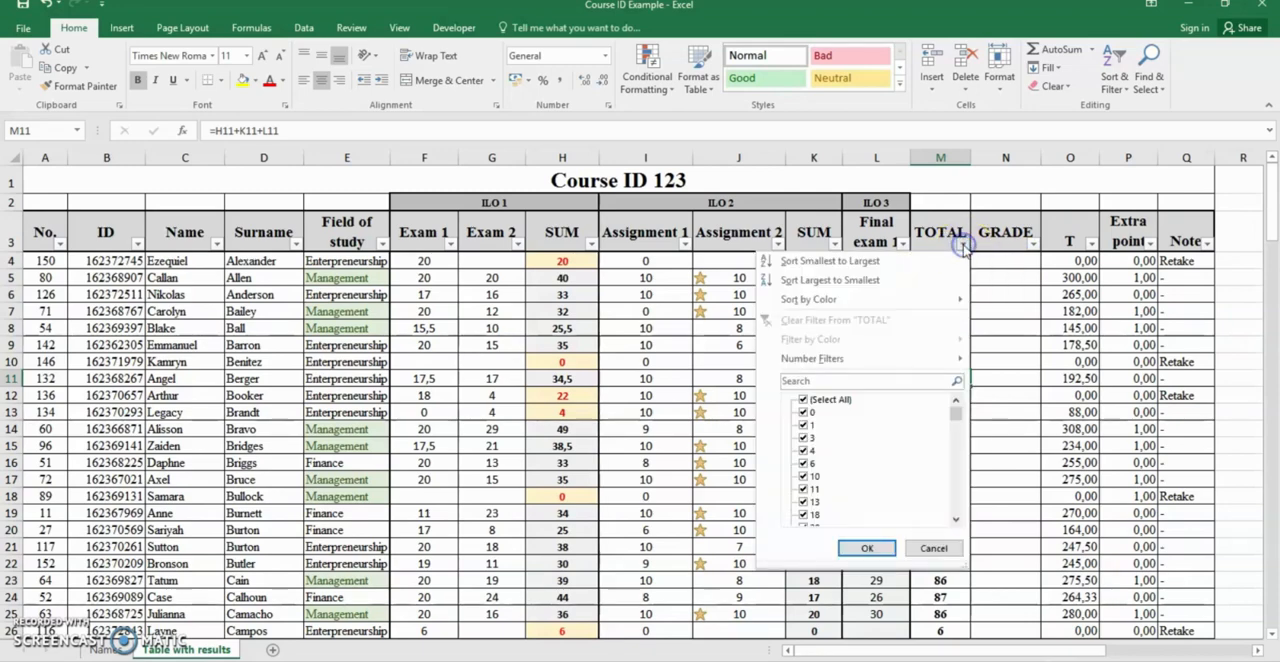
{"action": "left_click", "coordinate": [803, 402]}
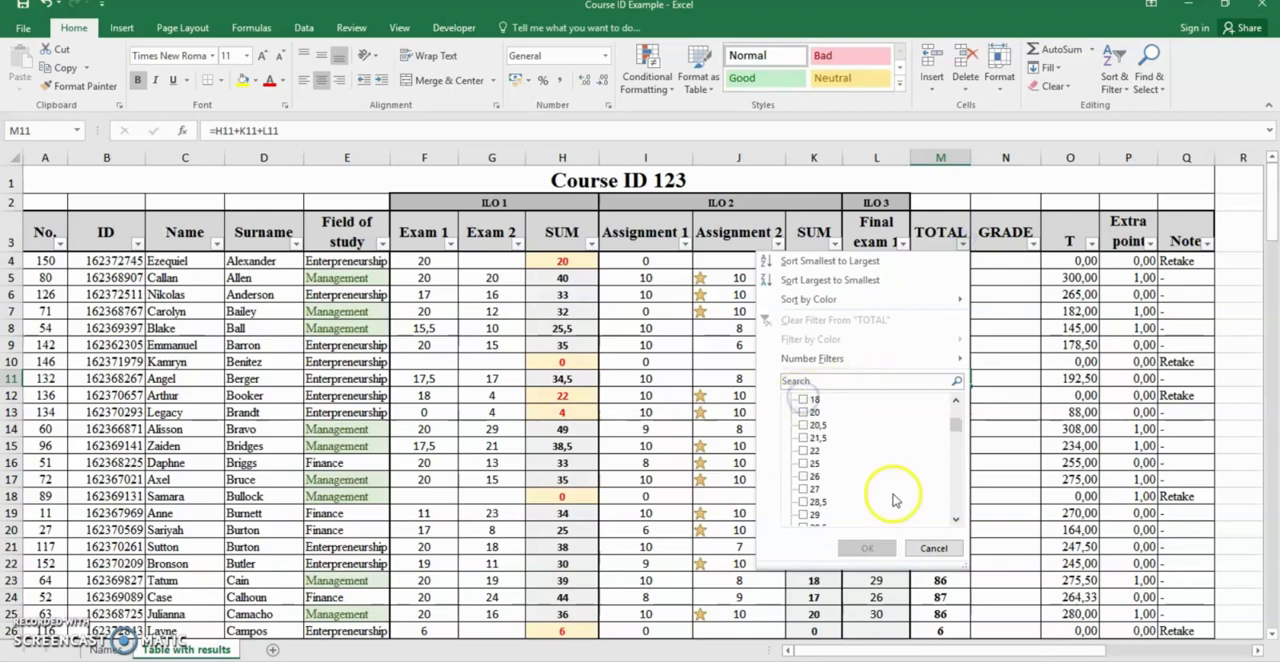
{"action": "scroll", "coordinate": [870, 480], "scroll_direction": "down", "scroll_amount": 10}
{"action": "scroll", "coordinate": [885, 494], "scroll_direction": "down", "scroll_amount": 4}
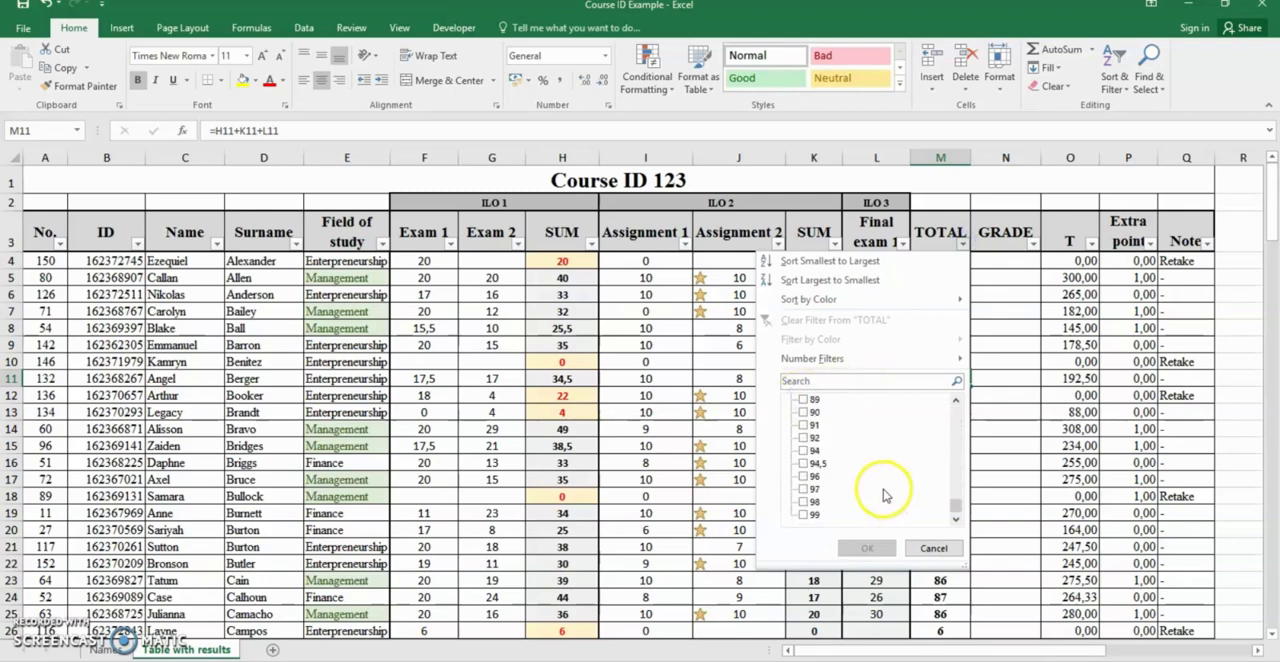
{"action": "left_click", "coordinate": [803, 514]}
{"action": "left_click", "coordinate": [803, 501]}
{"action": "left_click", "coordinate": [803, 489]}
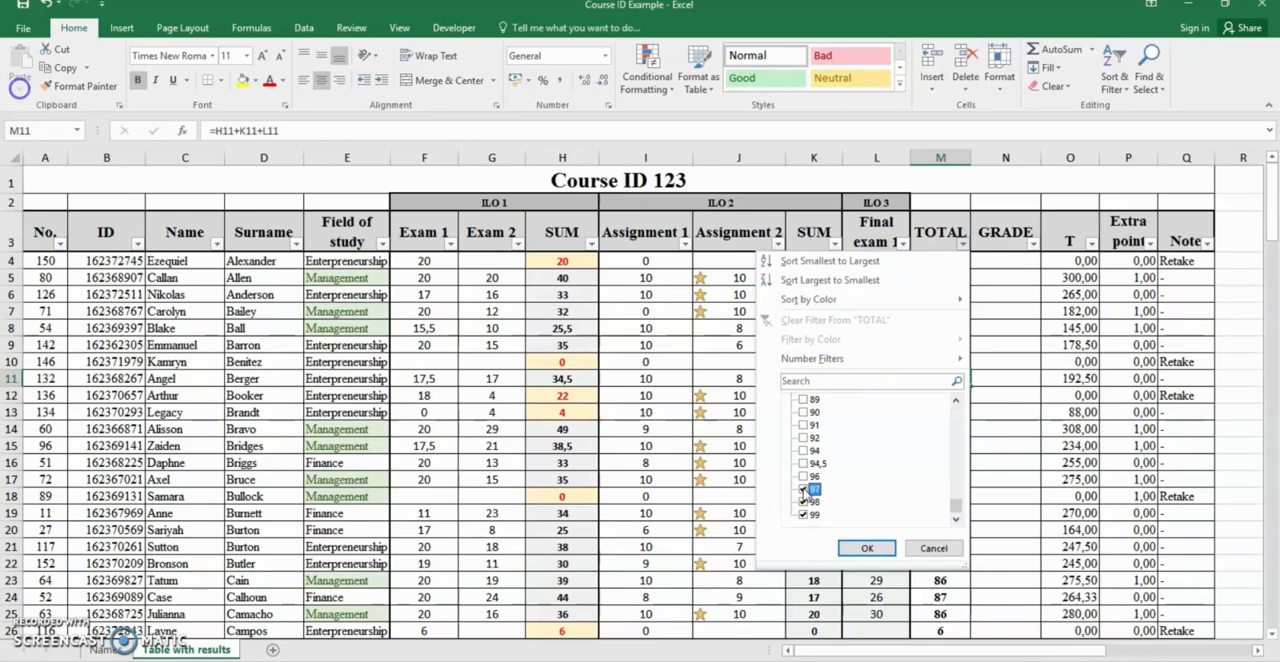
{"action": "left_click", "coordinate": [803, 464]}
{"action": "left_click", "coordinate": [803, 451]}
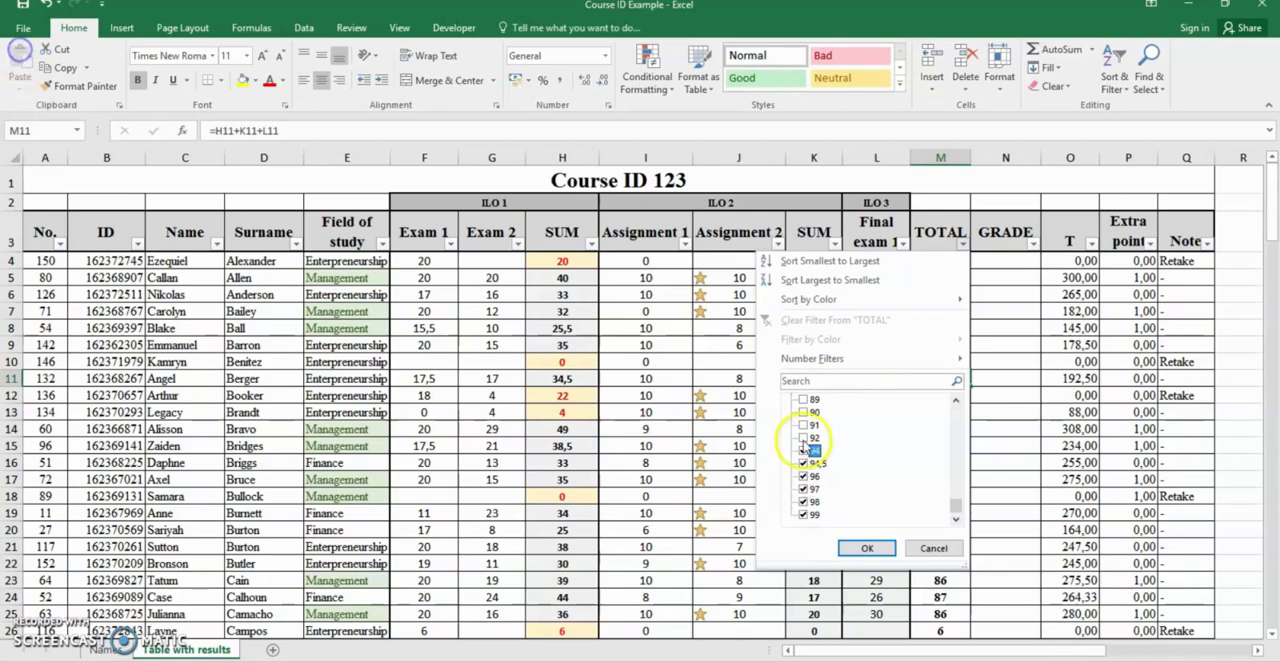
{"action": "left_click", "coordinate": [803, 438]}
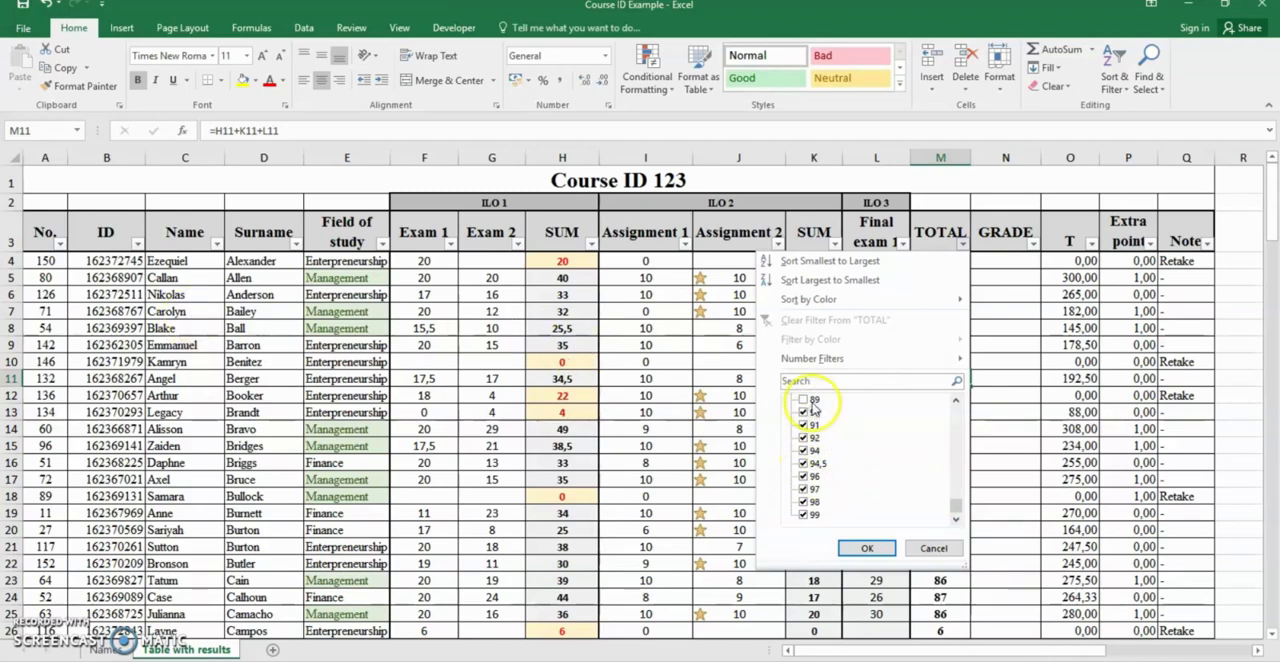
{"action": "left_click", "coordinate": [866, 548]}
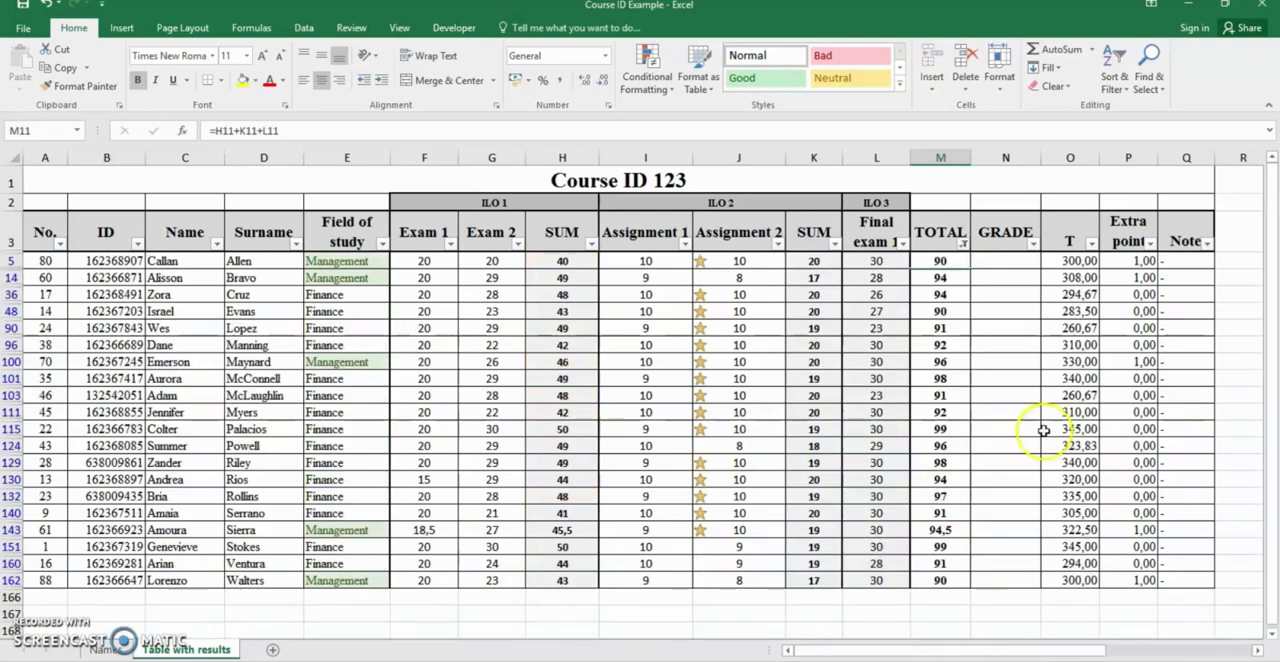
Enter grade A in the first filtered row of the GRADE column and fill it down to row 162
{"action": "left_click", "coordinate": [1008, 262]}
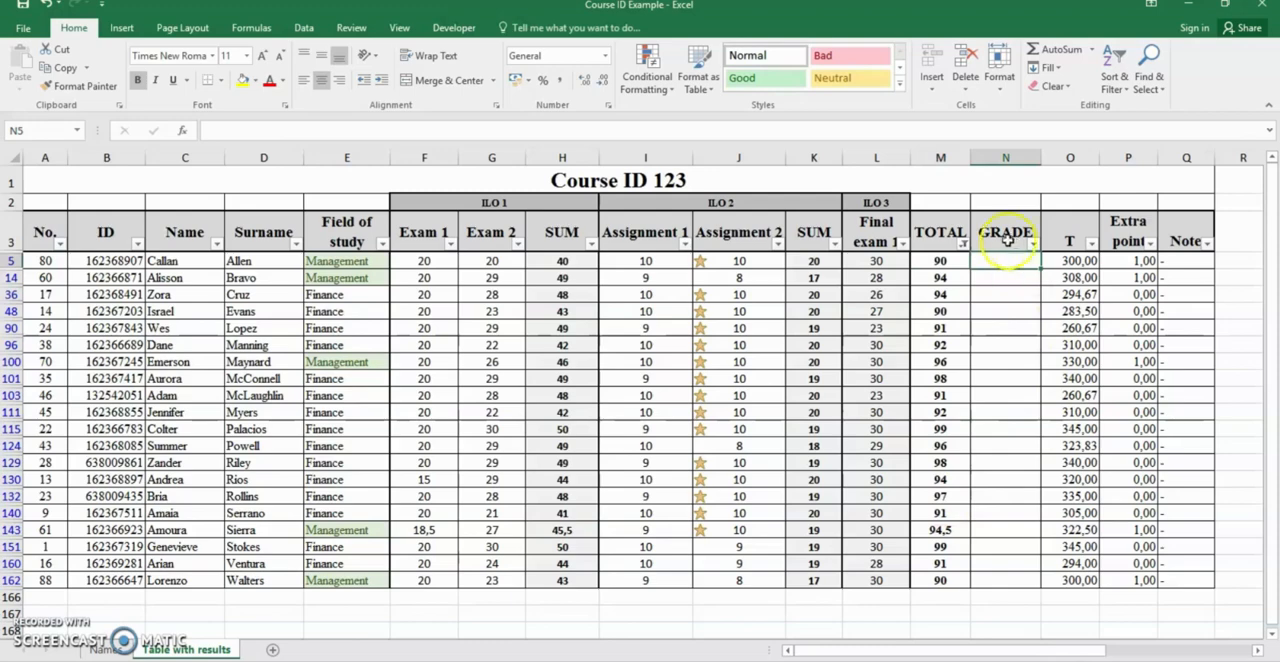
{"action": "type", "text": "A"}
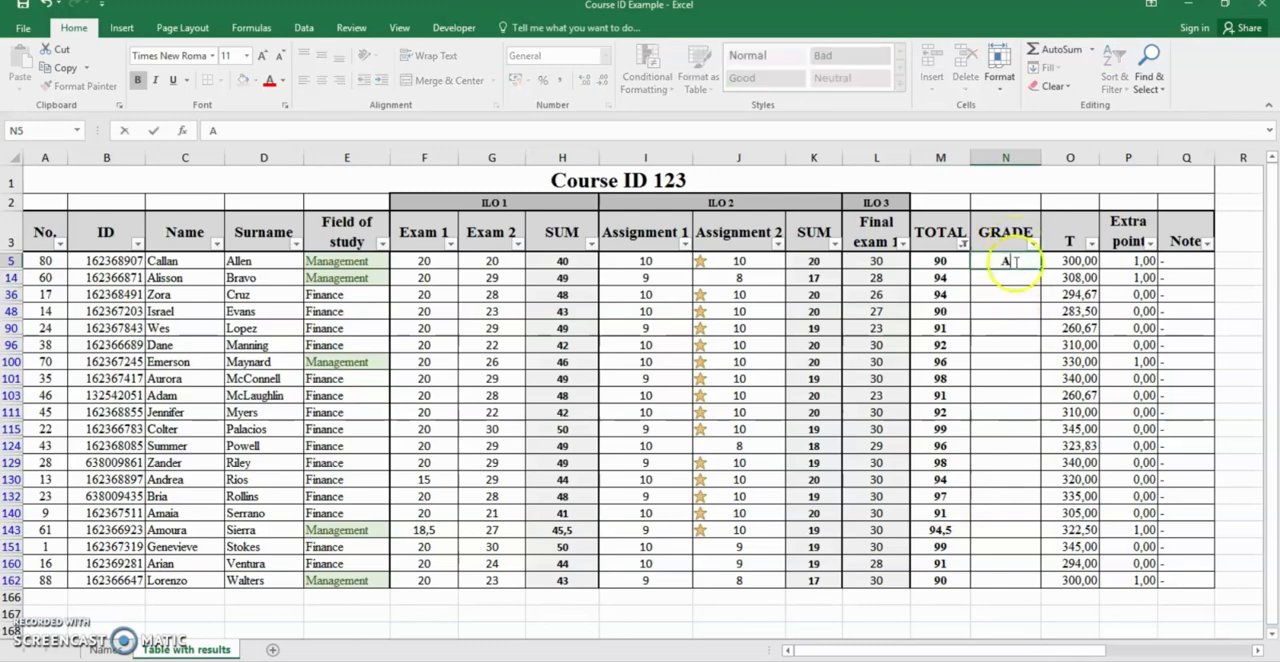
{"action": "left_click", "coordinate": [1006, 277]}
{"action": "left_click", "coordinate": [1003, 263]}
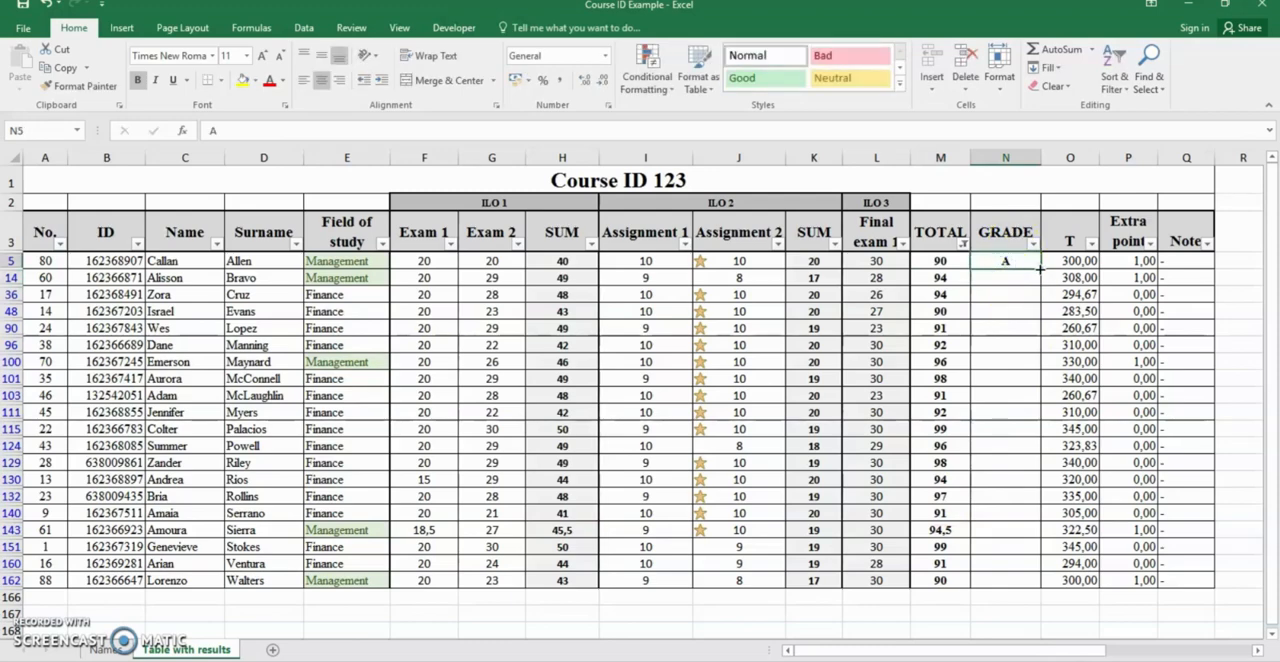
{"action": "left_click_drag", "start_coordinate": [1039, 269], "coordinate": [1043, 585]}
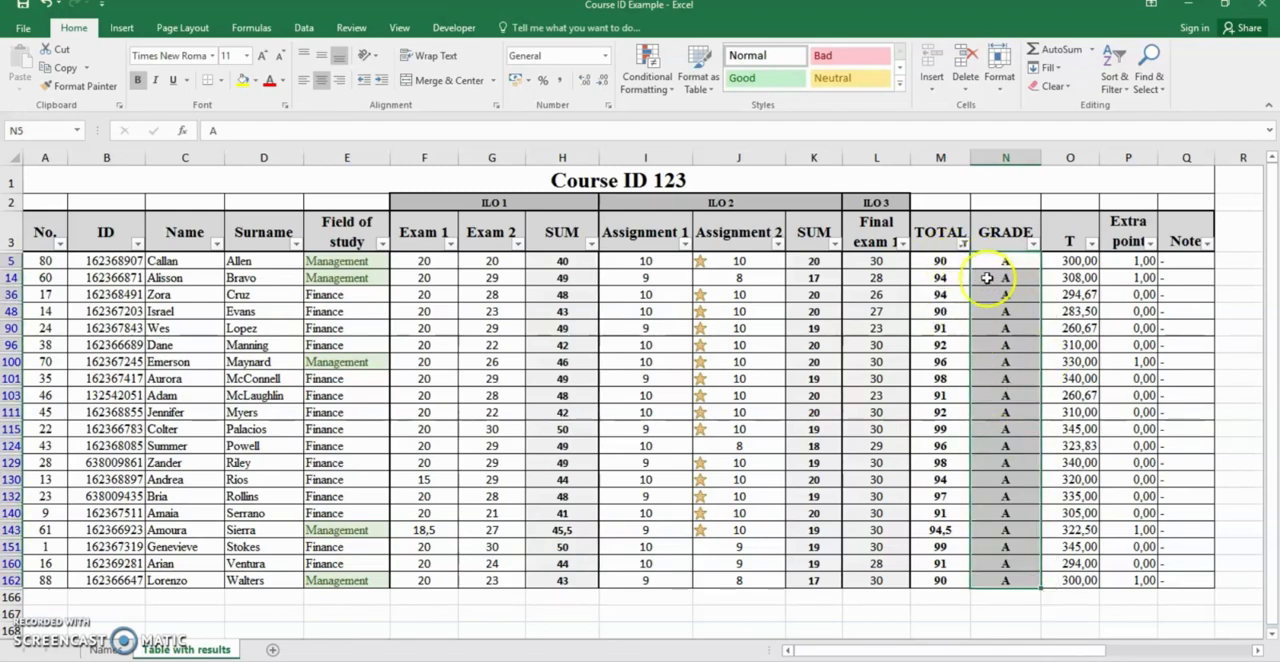
{"action": "left_click_drag", "start_coordinate": [956, 263], "coordinate": [960, 582]}
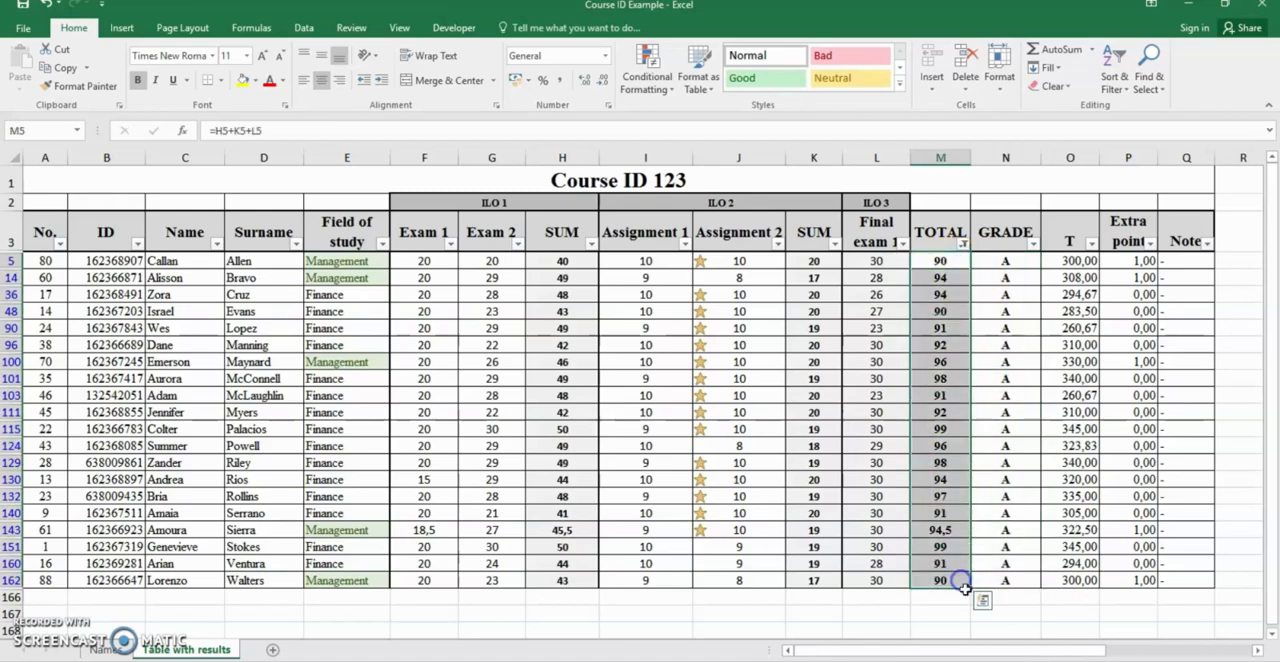
{"action": "left_click", "coordinate": [1017, 300]}
Clear the values chosen in the TOTAL filter and select the totals from 79,5 to 89 instead
{"action": "left_click", "coordinate": [962, 243]}
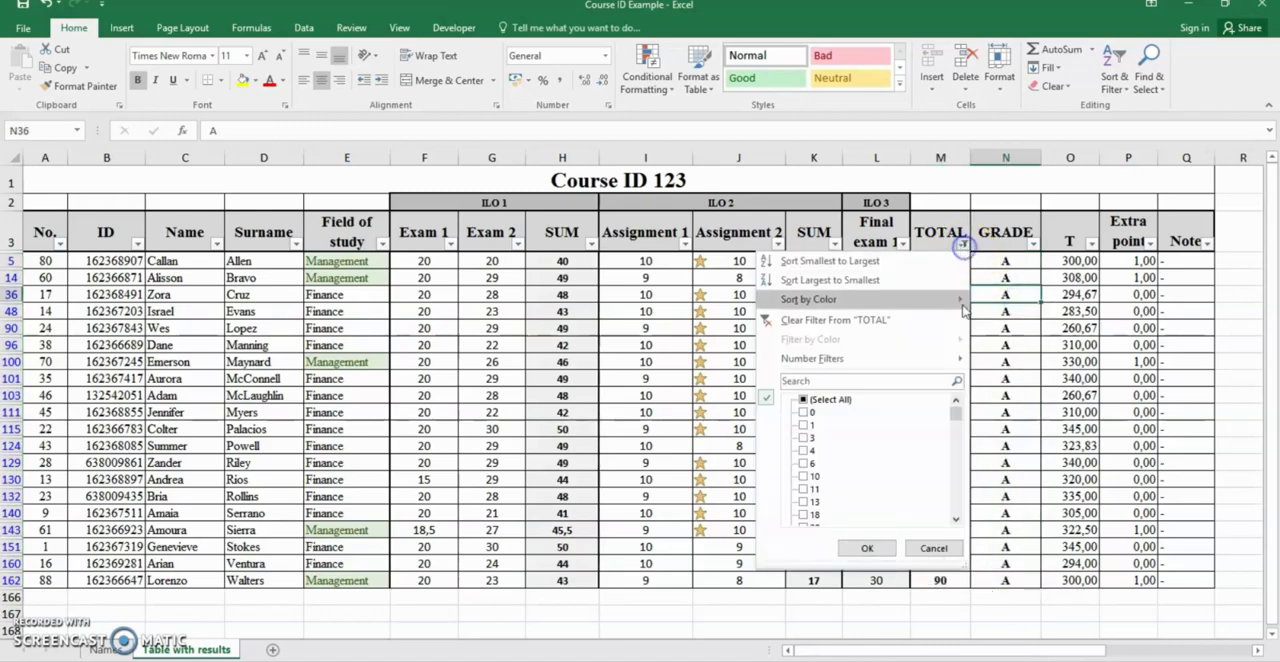
{"action": "left_click", "coordinate": [829, 400]}
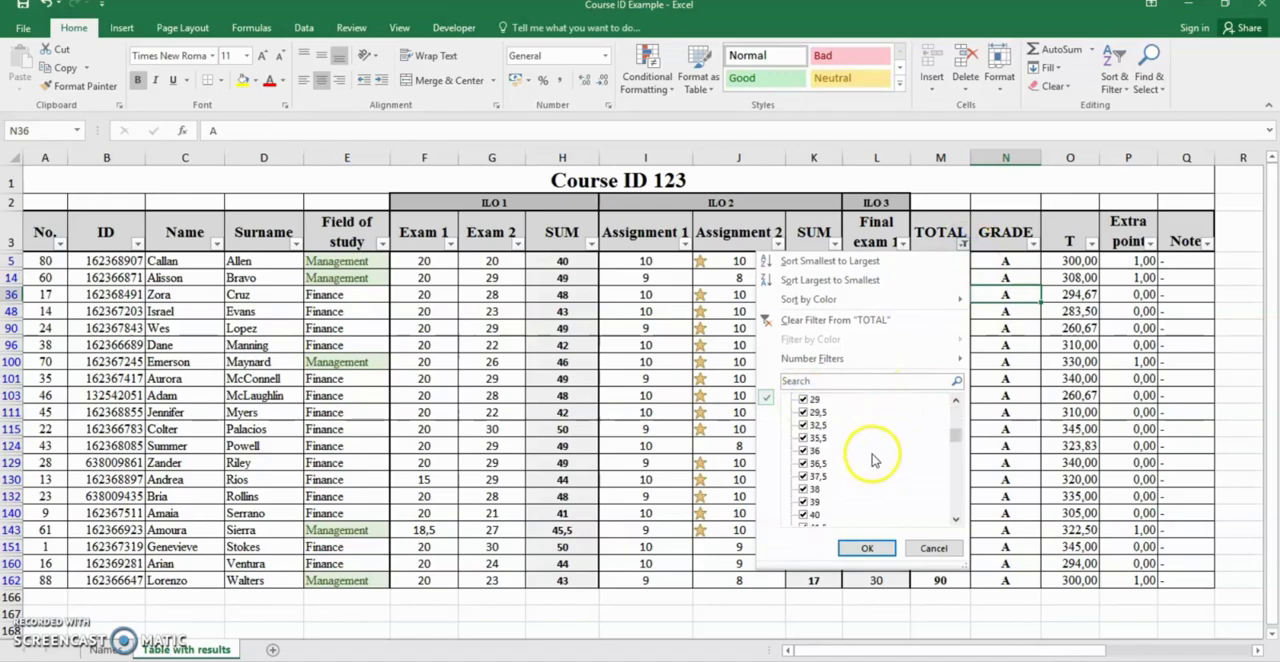
{"action": "left_click", "coordinate": [806, 399]}
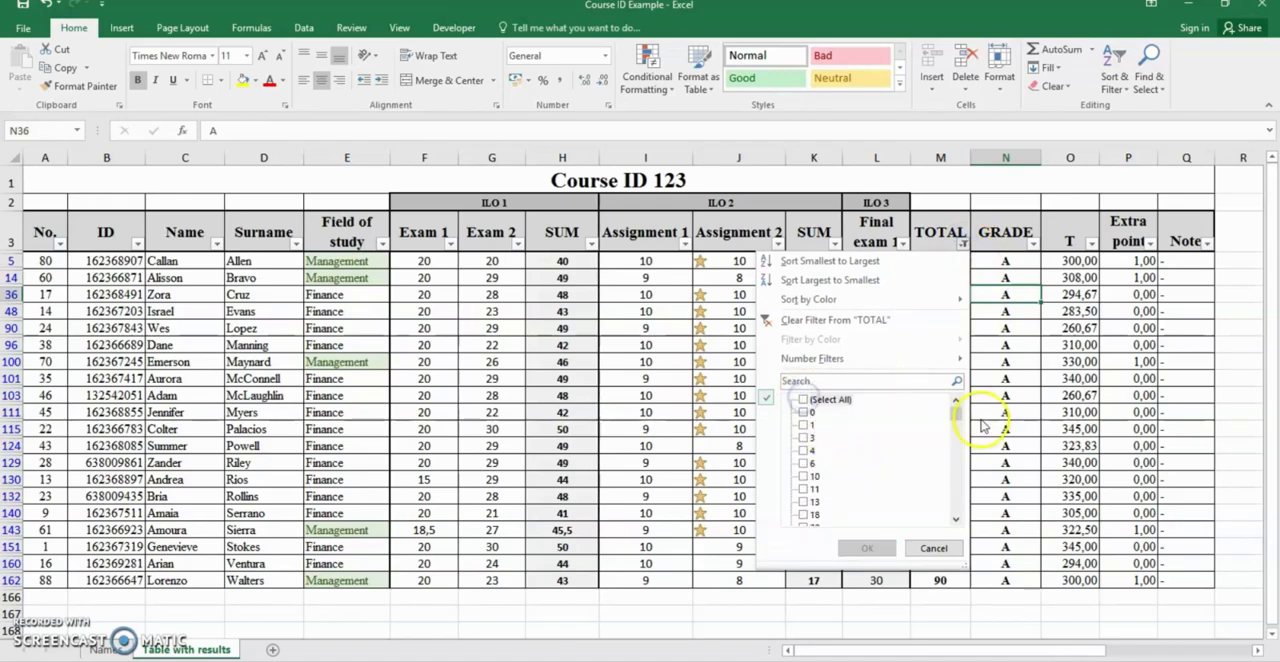
{"action": "left_click_drag", "start_coordinate": [955, 410], "coordinate": [955, 506]}
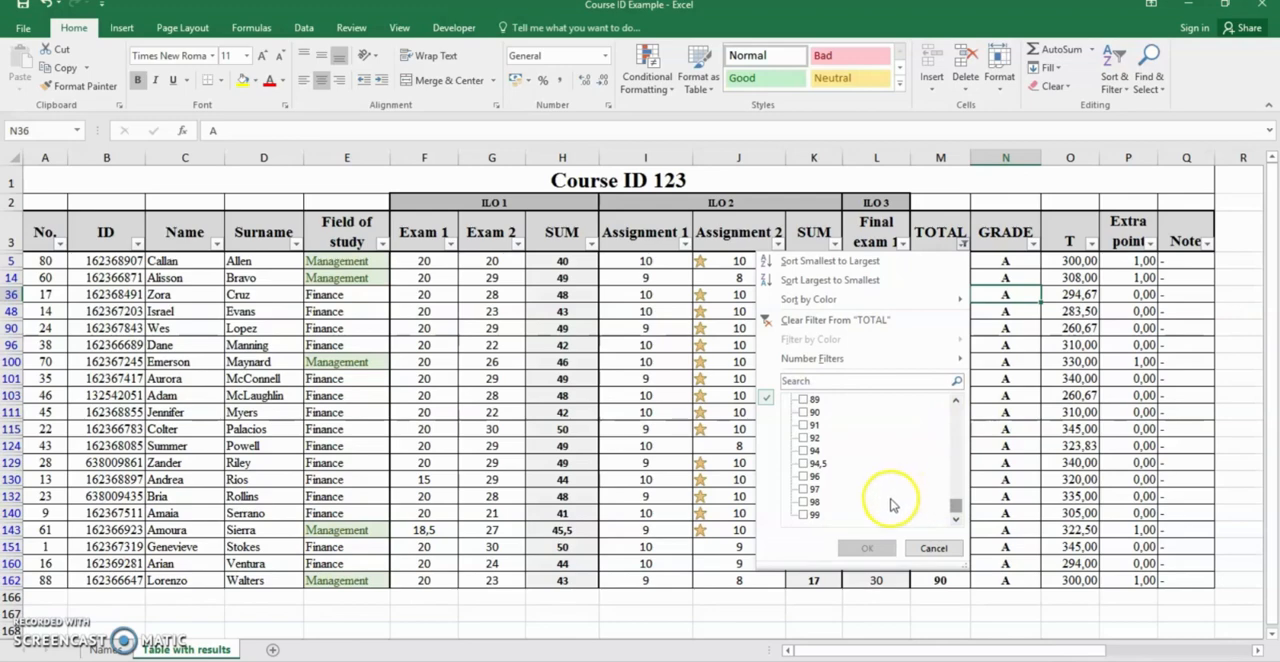
{"action": "left_click", "coordinate": [804, 399]}
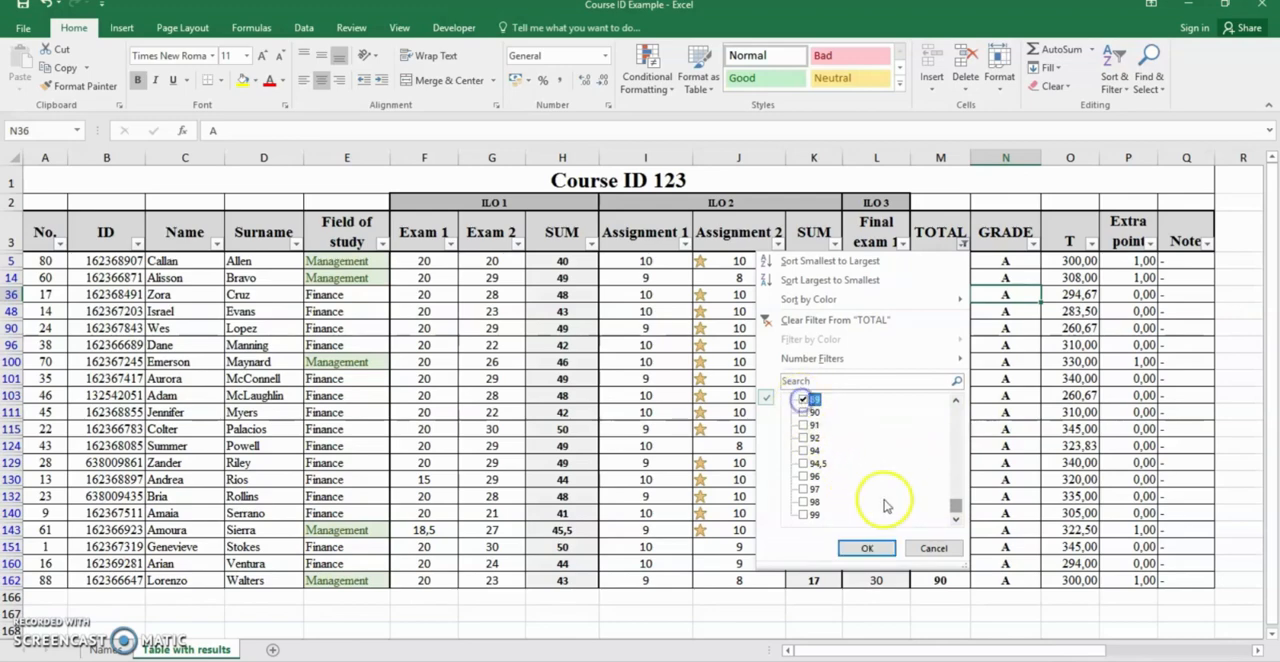
{"action": "scroll", "coordinate": [833, 490], "scroll_direction": "up", "scroll_amount": 2}
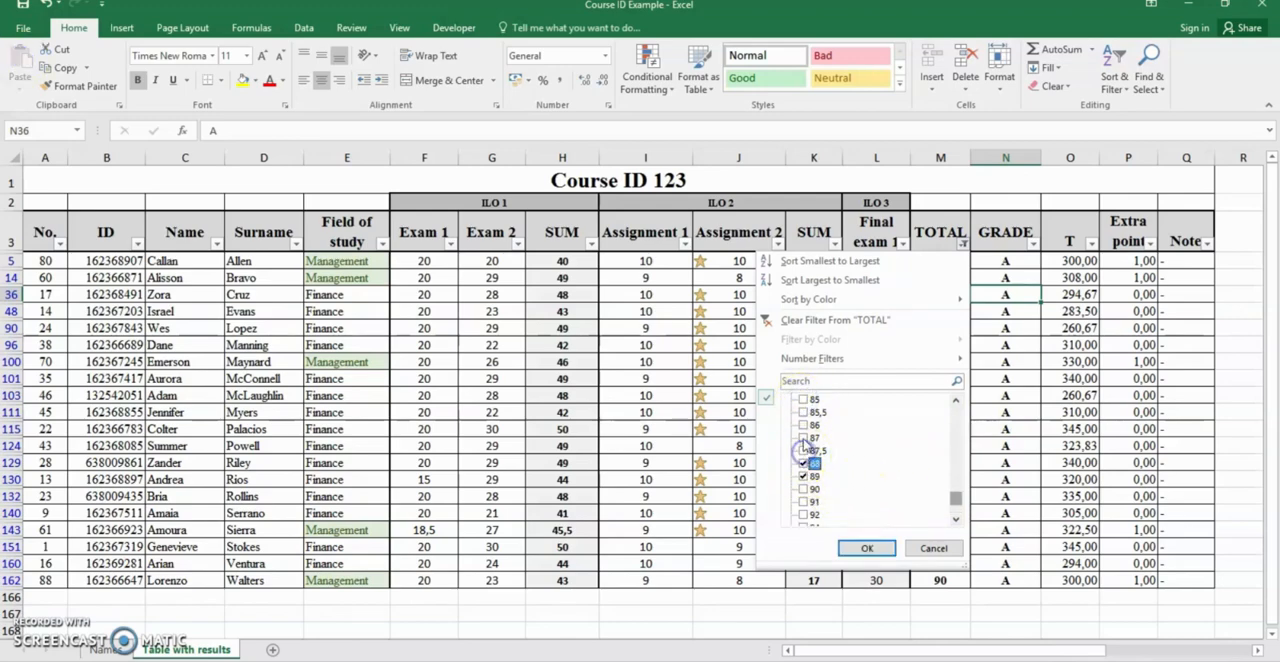
{"action": "left_click", "coordinate": [803, 438]}
{"action": "left_click", "coordinate": [803, 425]}
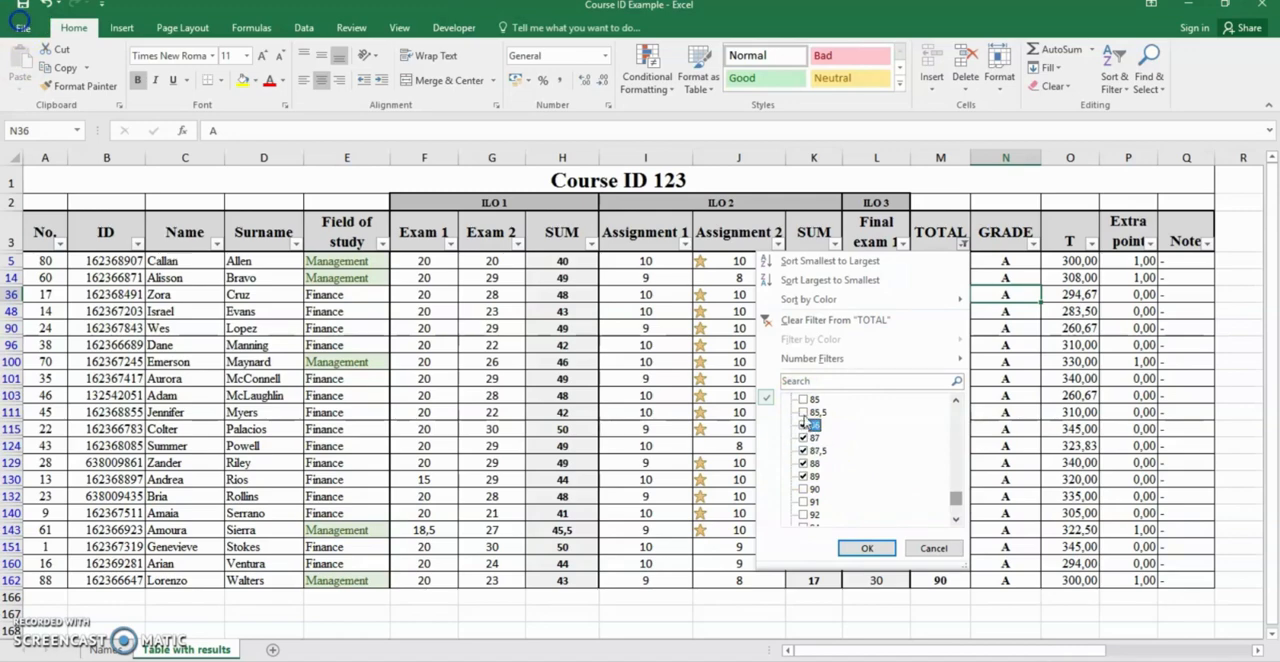
{"action": "scroll", "coordinate": [892, 455], "scroll_direction": "up", "scroll_amount": 2}
{"action": "left_click", "coordinate": [803, 489]}
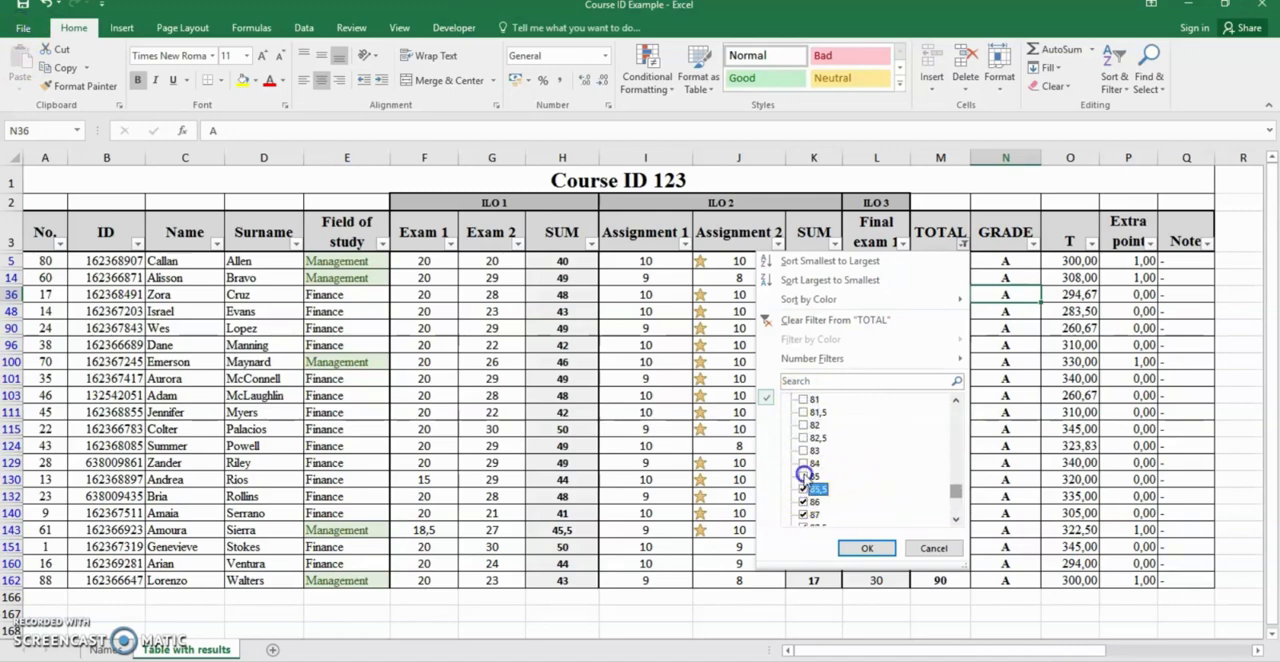
{"action": "left_click", "coordinate": [803, 476]}
{"action": "left_click", "coordinate": [803, 450]}
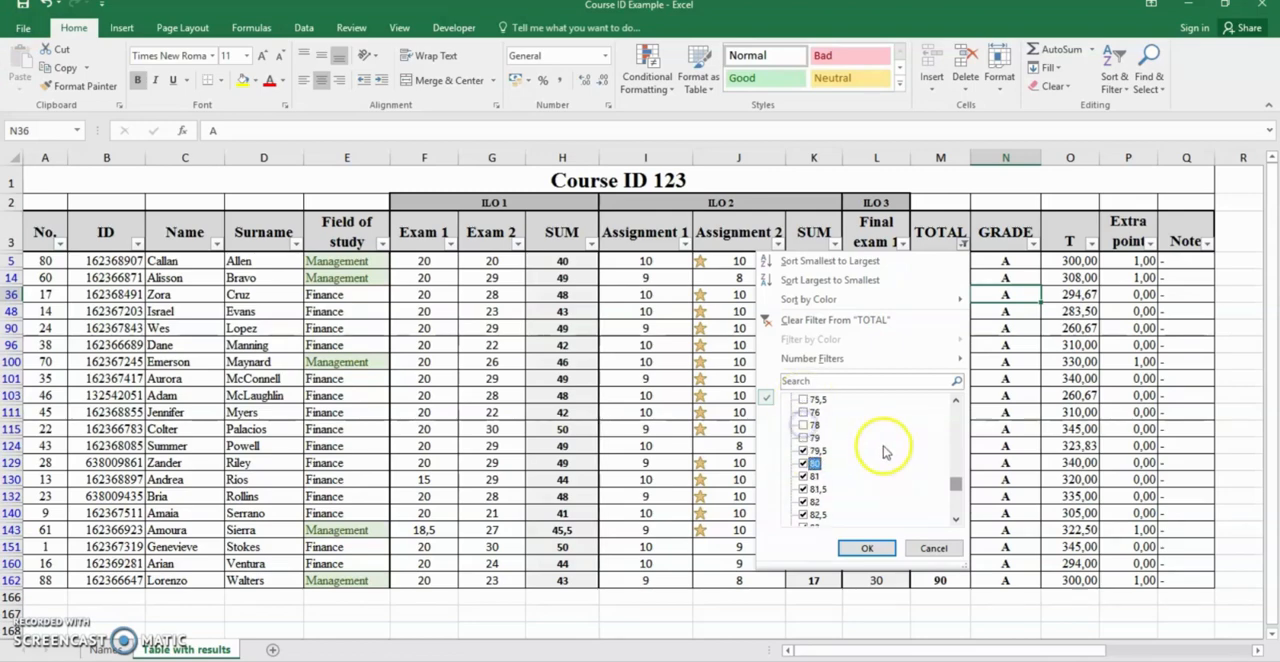
Add the totals from 75 to 79 to the TOTAL filter selection and apply the filter
{"action": "scroll", "coordinate": [810, 450], "scroll_direction": "up", "scroll_amount": 2}
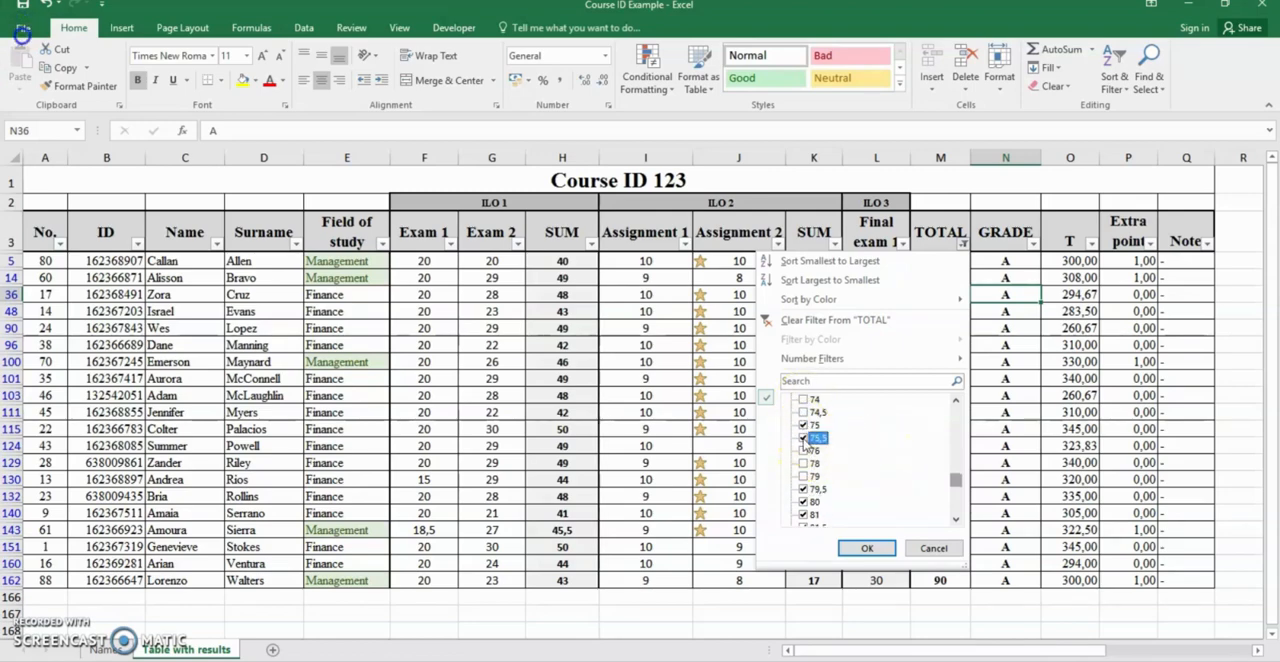
{"action": "left_click", "coordinate": [803, 464]}
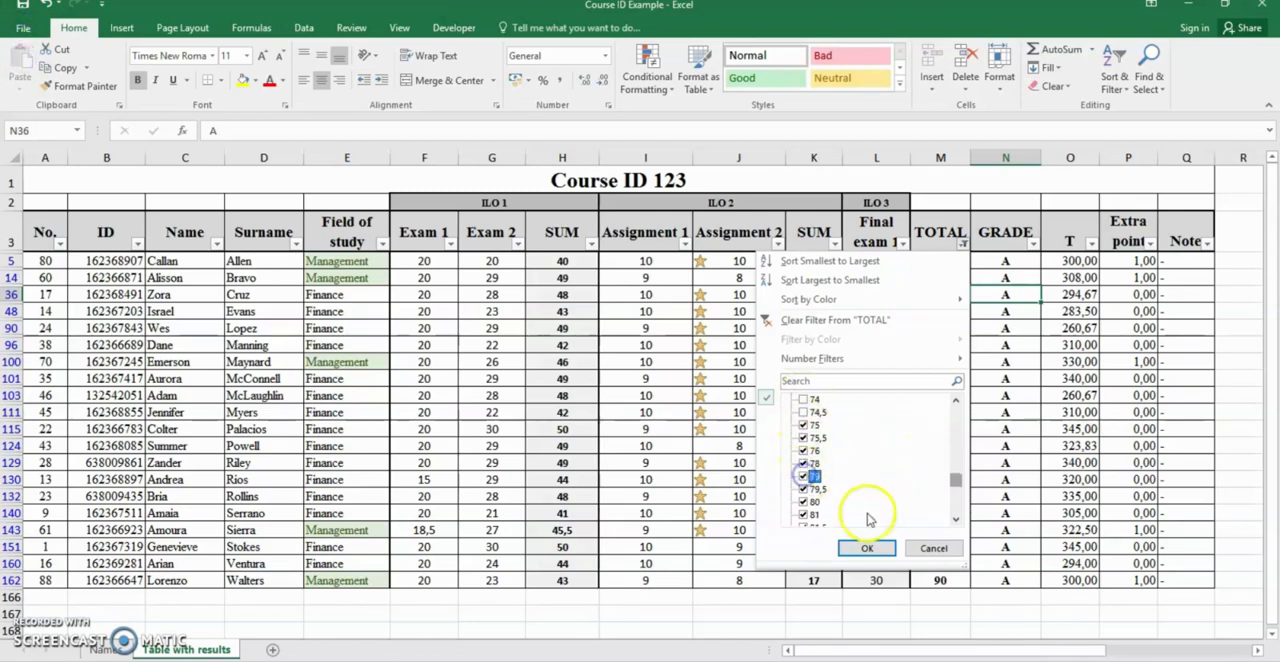
{"action": "left_click", "coordinate": [840, 477]}
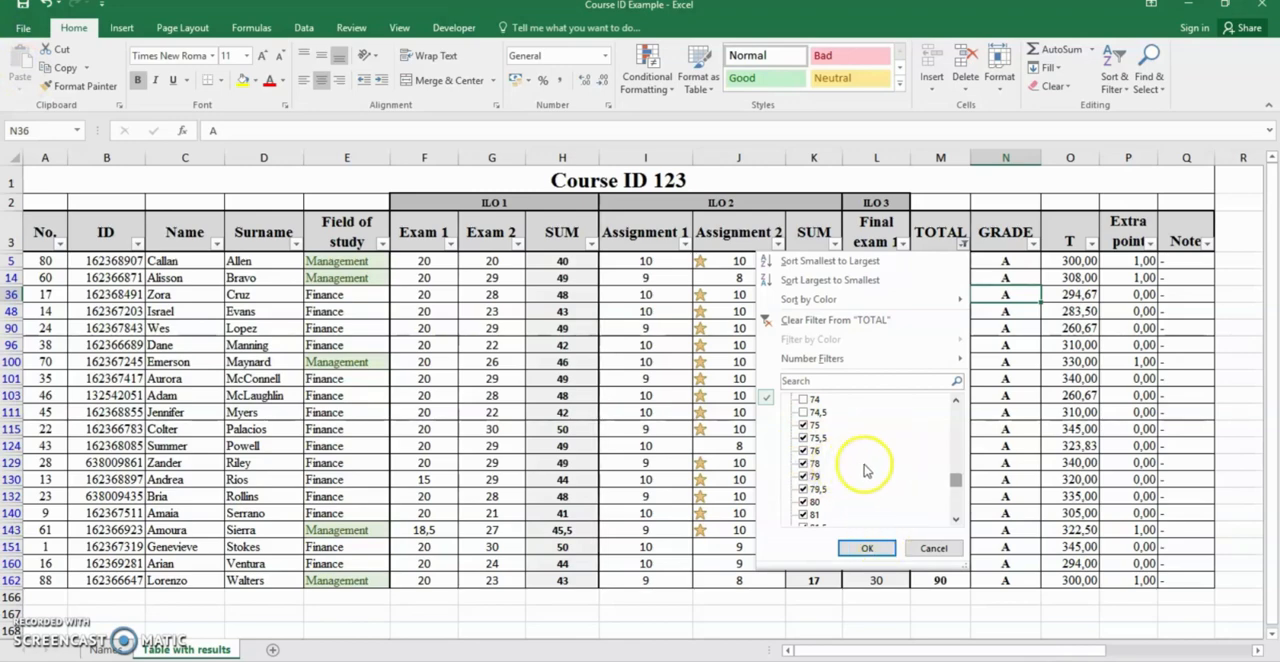
{"action": "left_click", "coordinate": [956, 514]}
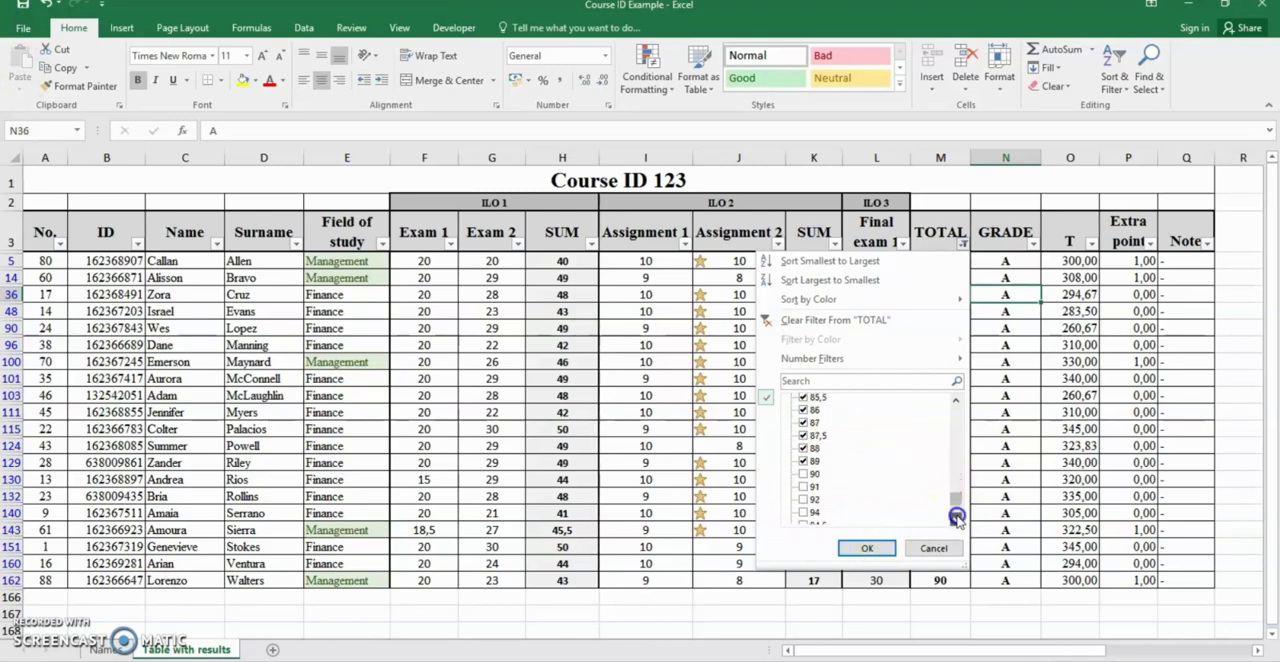
{"action": "left_click", "coordinate": [866, 547]}
Enter grade B in GRADE cell N6 and set its font colour to black
{"action": "left_click", "coordinate": [998, 260]}
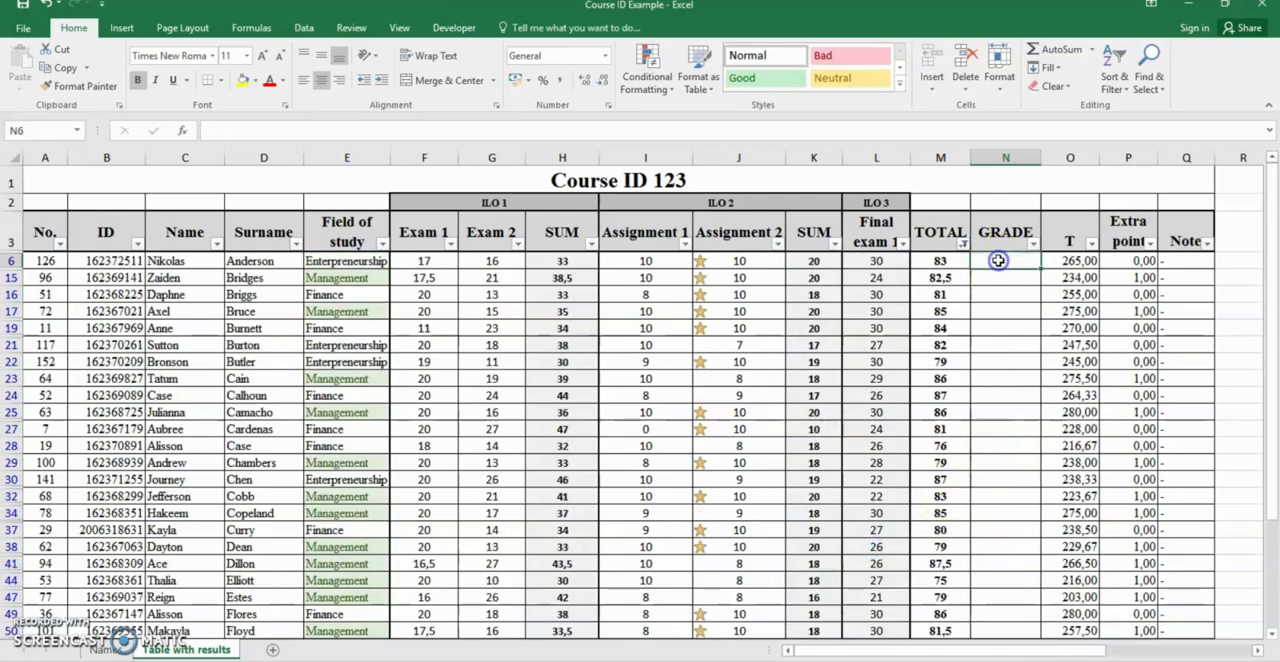
{"action": "type", "text": "B"}
{"action": "left_click", "coordinate": [1029, 281]}
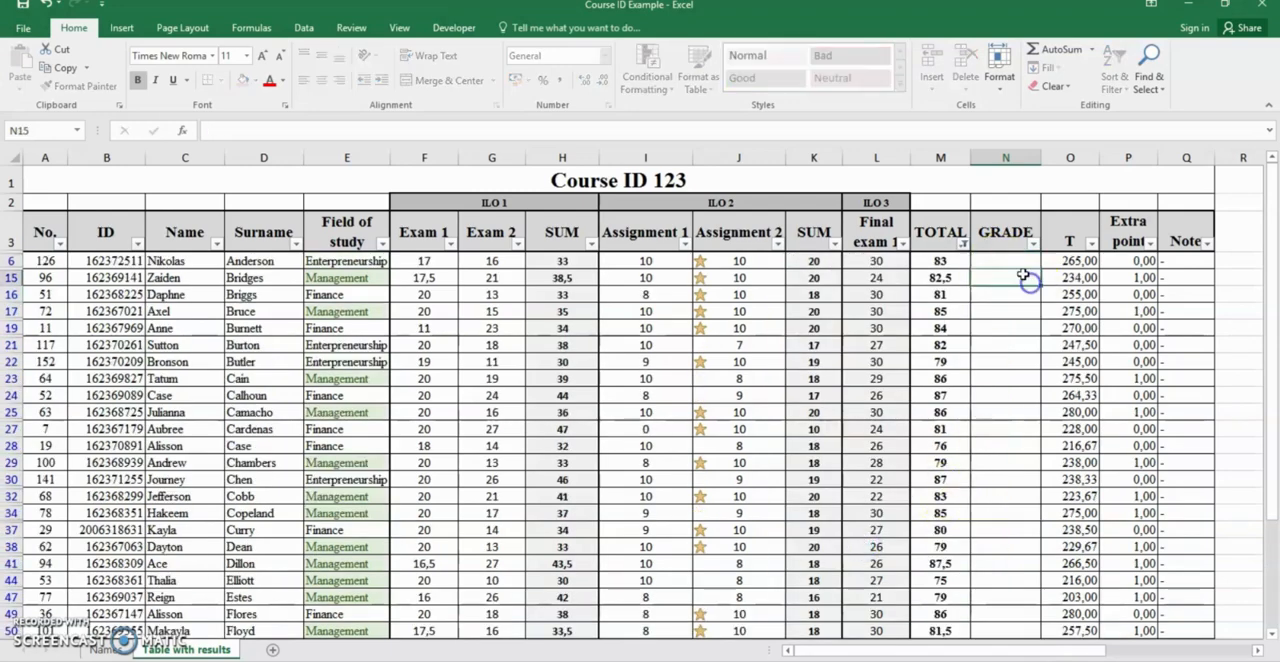
{"action": "left_click", "coordinate": [1015, 264]}
{"action": "left_click", "coordinate": [282, 84]}
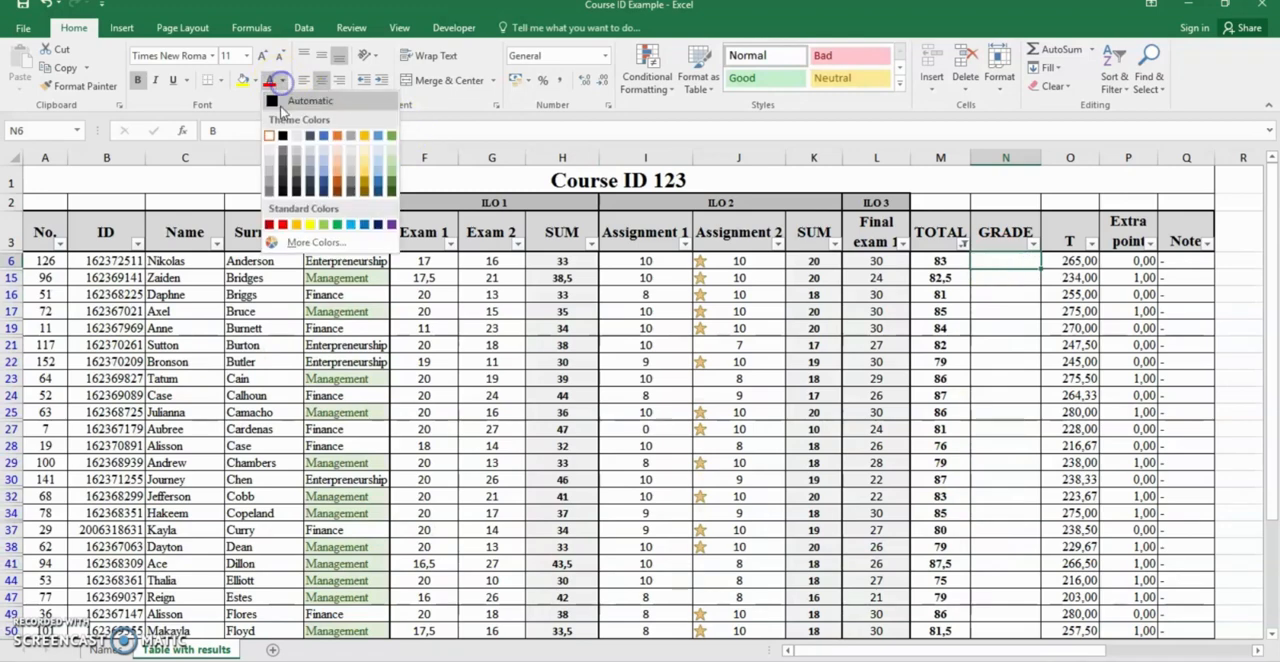
{"action": "left_click", "coordinate": [283, 135]}
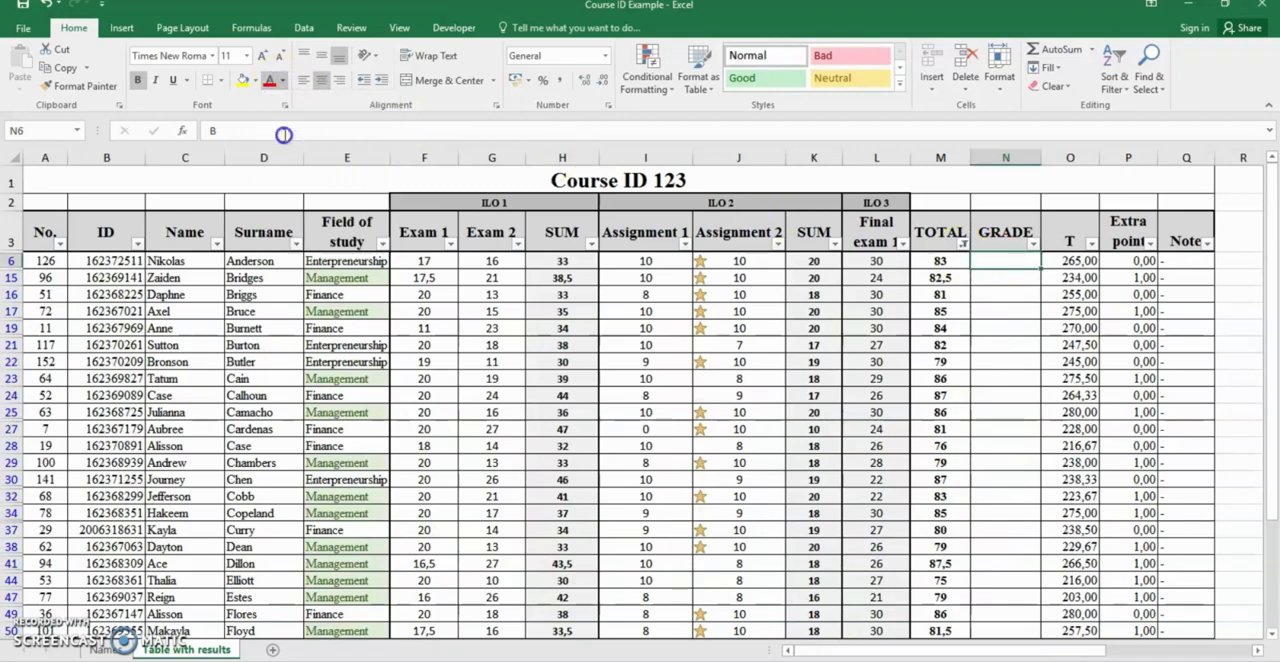
Fill grade B from cell N6 down the GRADE column through the filtered rows to row 165
{"action": "left_click", "coordinate": [998, 317]}
{"action": "left_click", "coordinate": [1020, 266]}
{"action": "left_click_drag", "start_coordinate": [1039, 269], "coordinate": [1020, 605]}
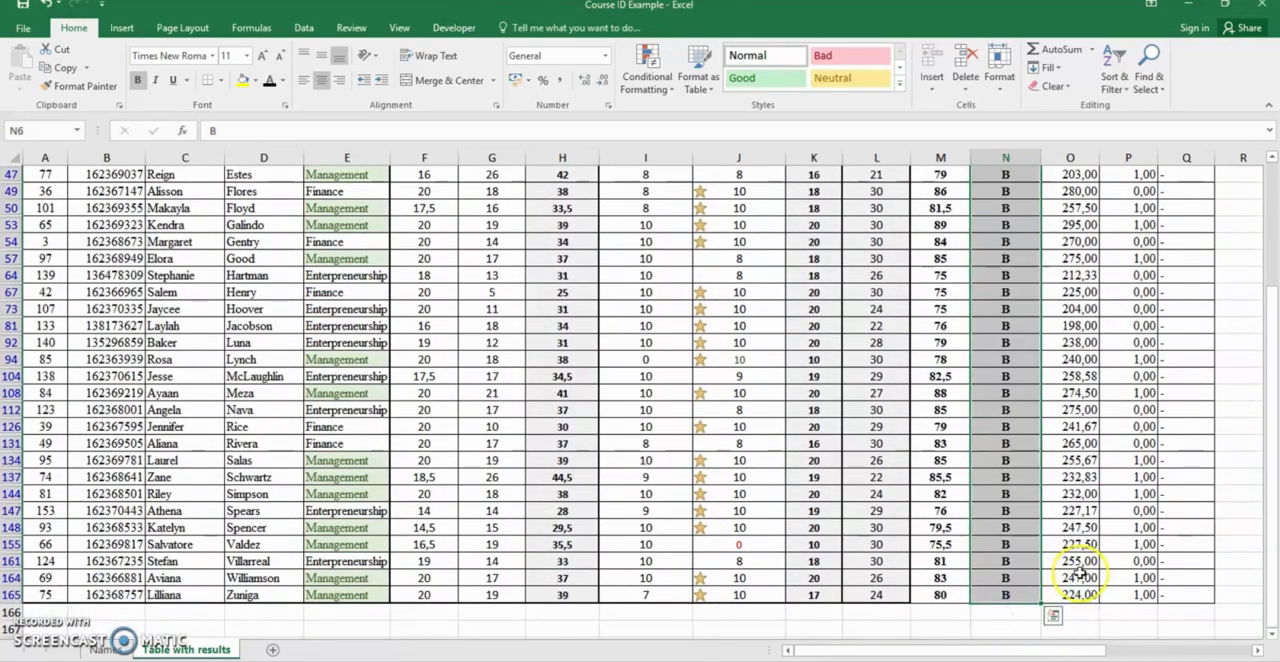
{"action": "scroll", "coordinate": [1070, 560], "scroll_direction": "up", "scroll_amount": 9}
{"action": "left_click", "coordinate": [948, 263]}
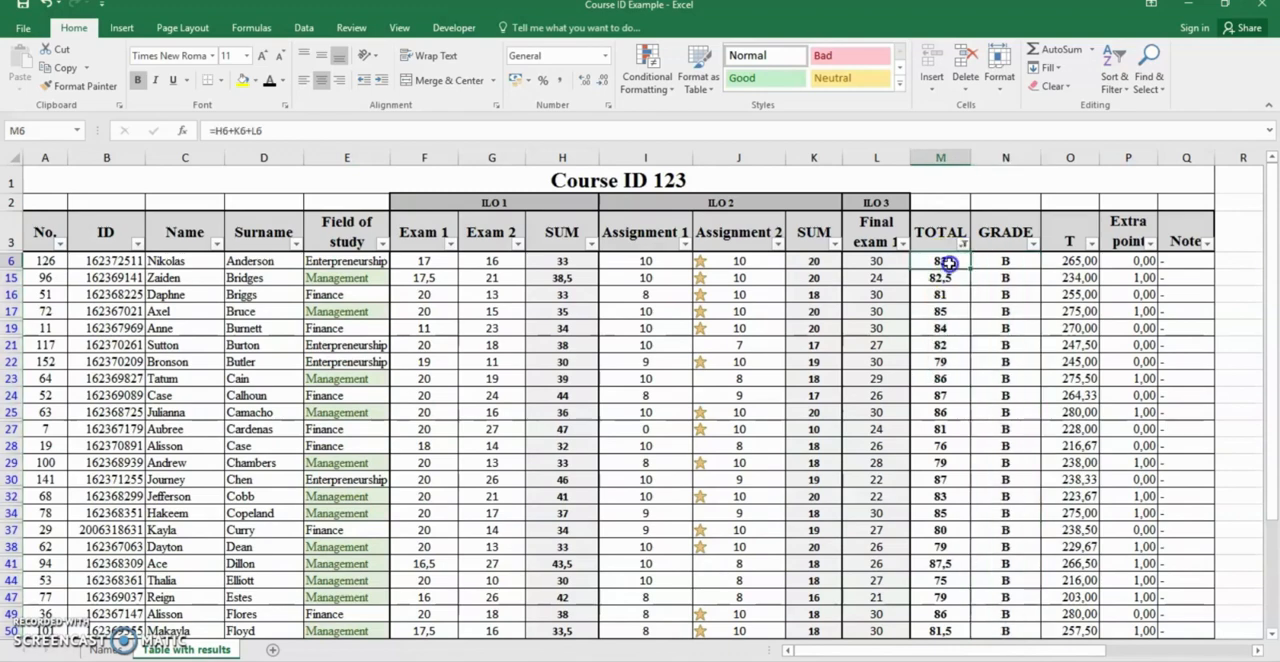